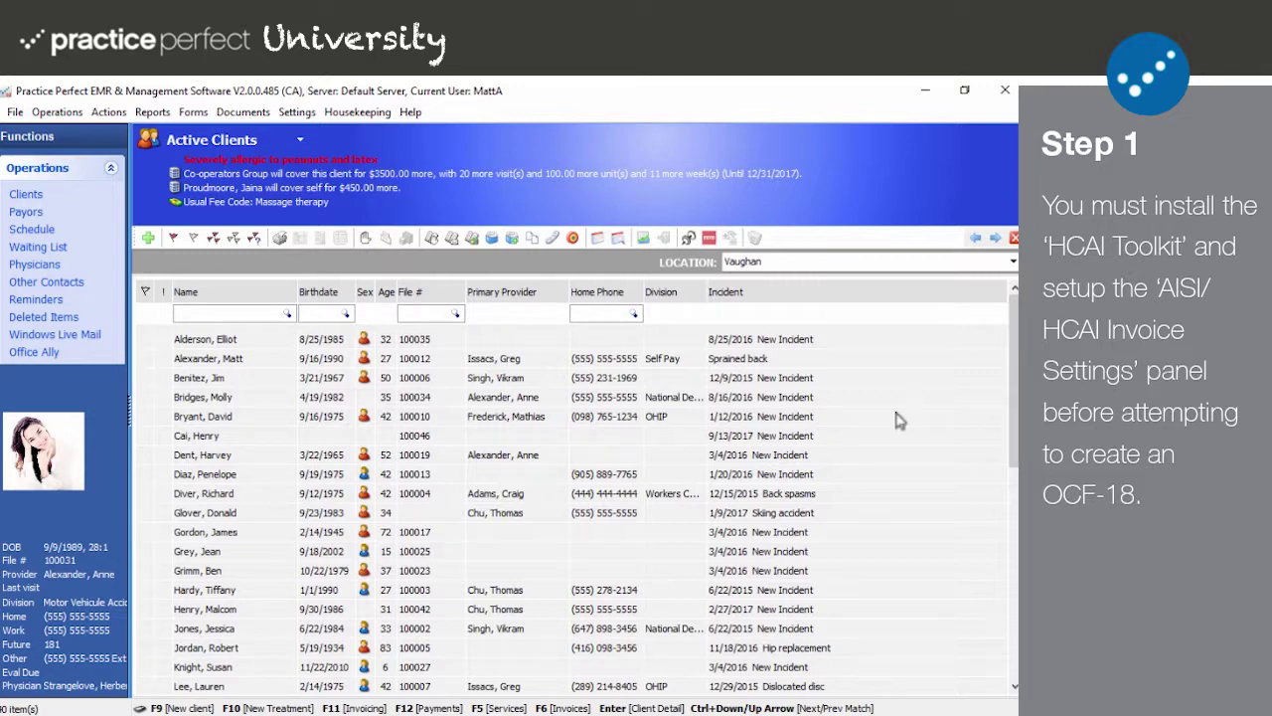
Open the OCF-23/18 listing of the client with the auto accident, whiplash incident and start a new OCF-18.
drag(1014, 412, 1002, 621)
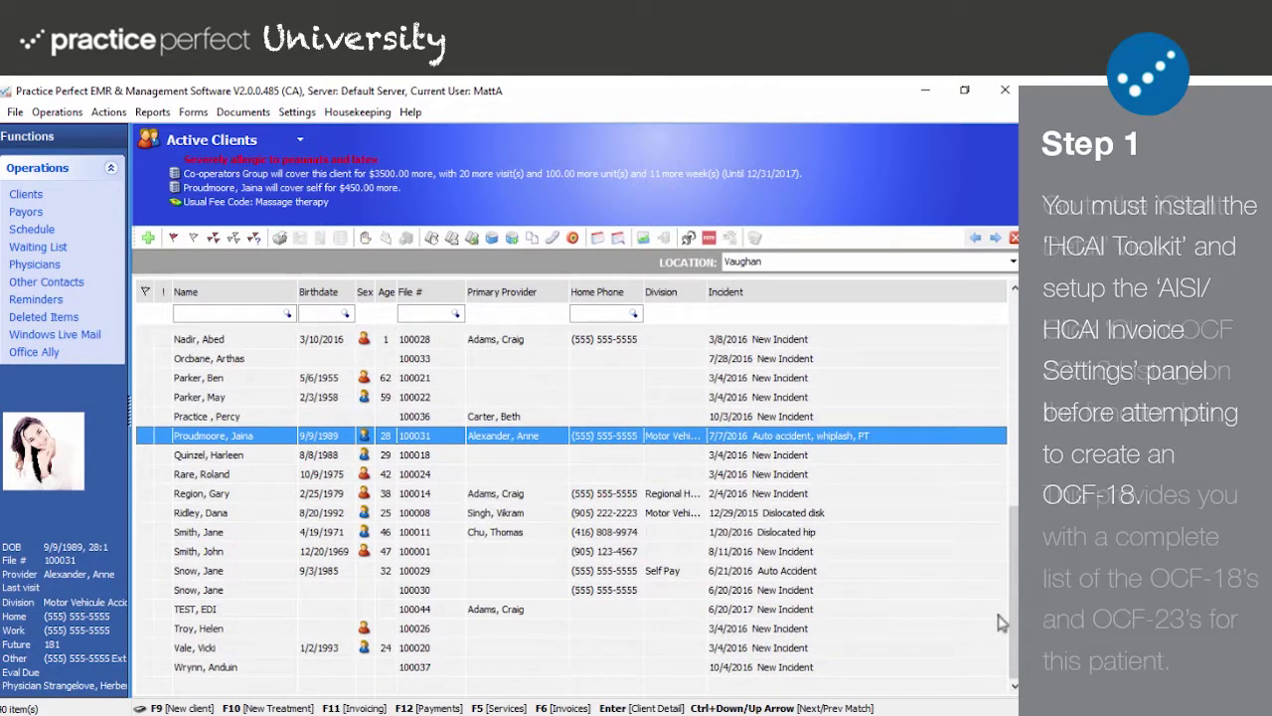
key(Return)
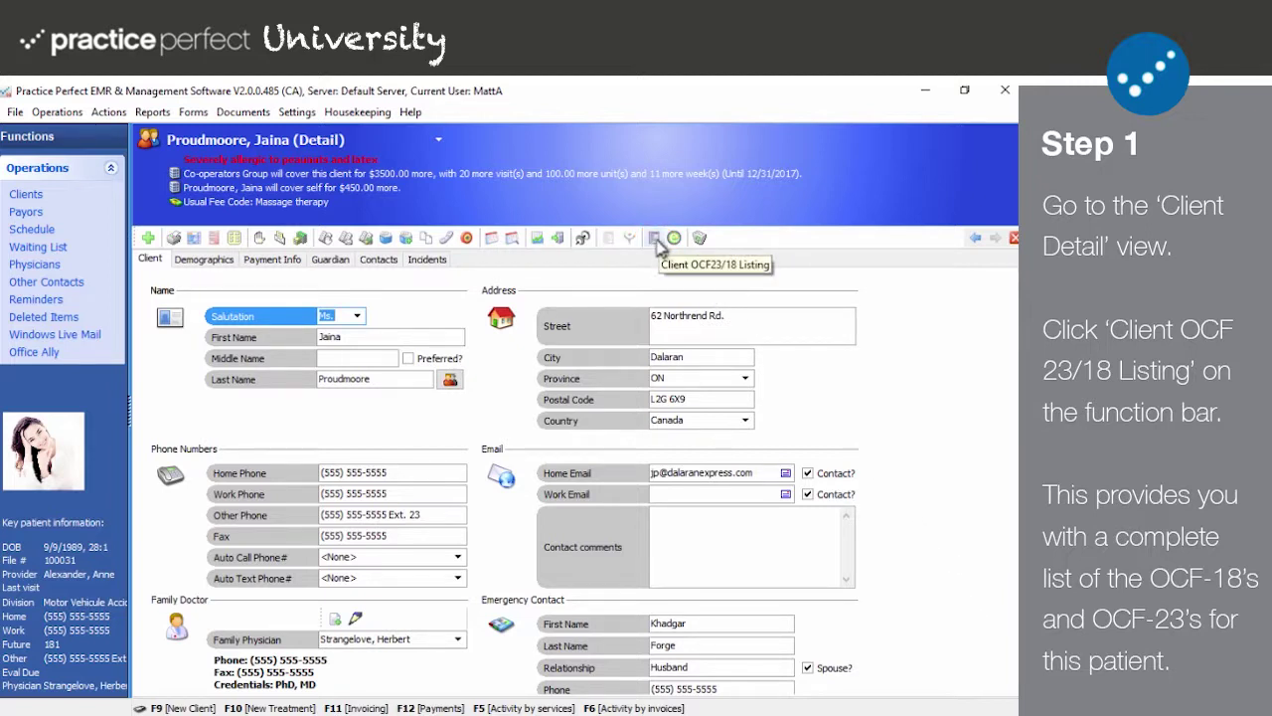
click(655, 239)
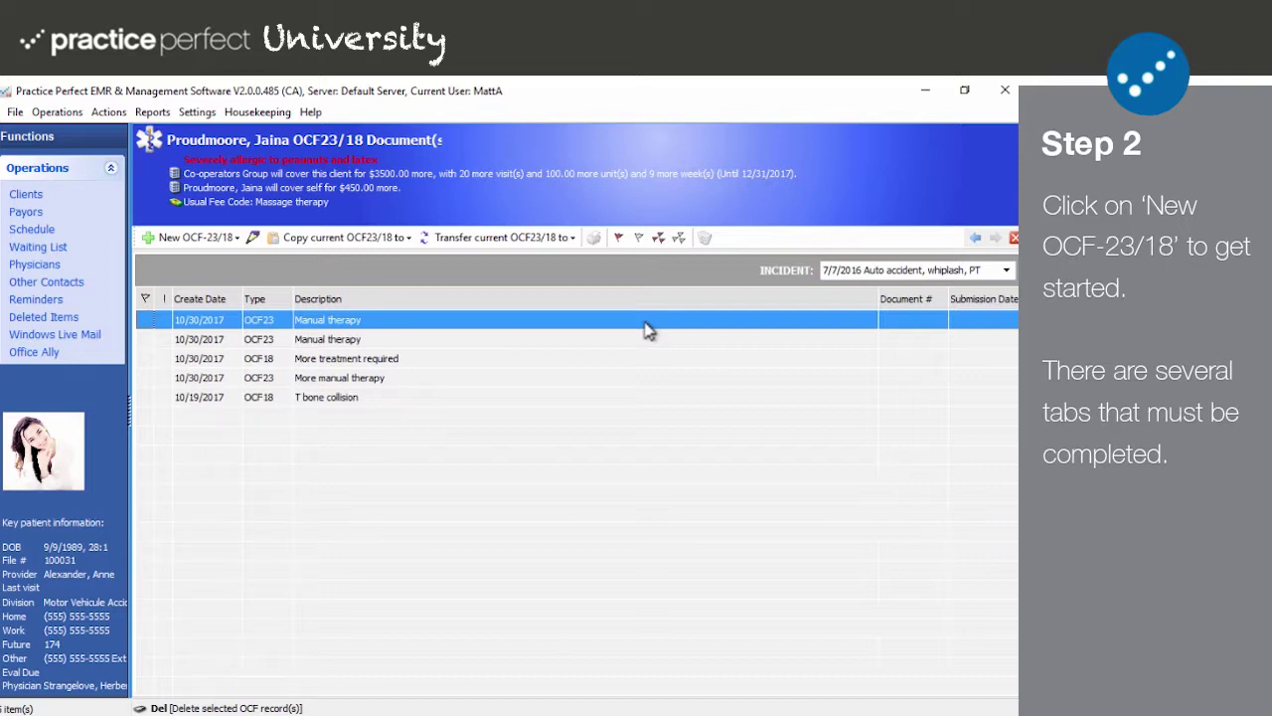
click(204, 244)
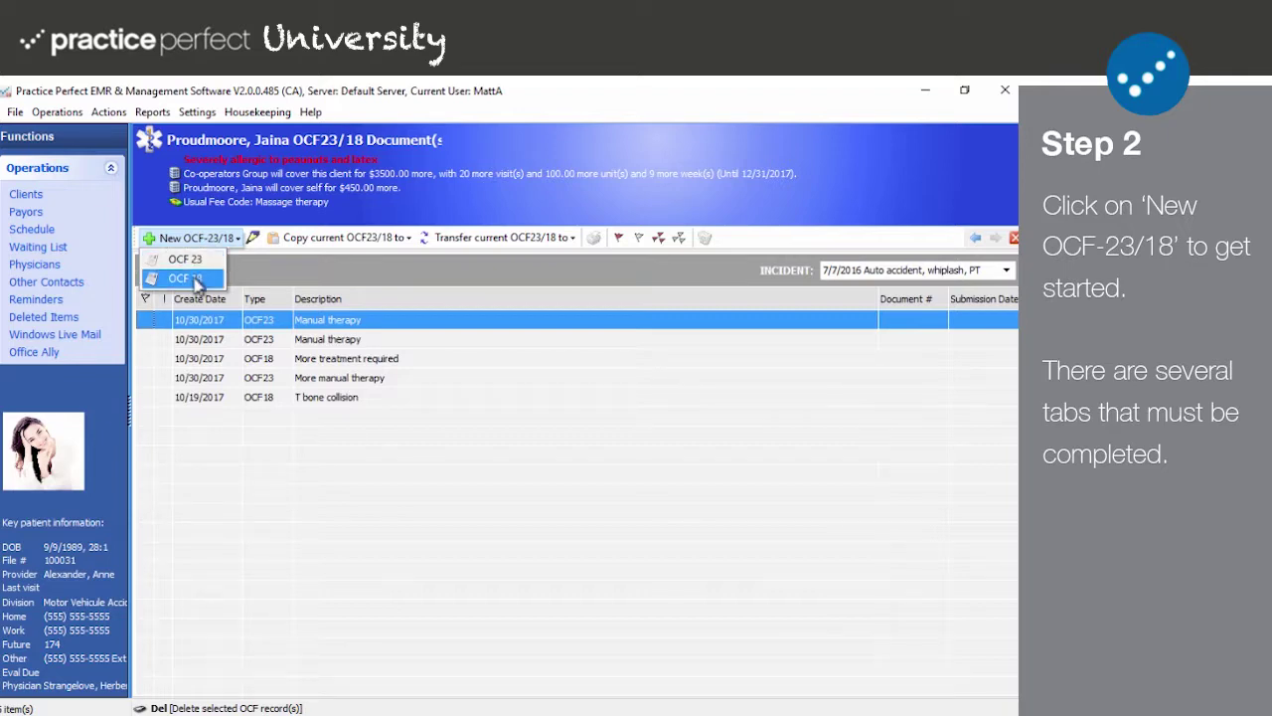
click(198, 283)
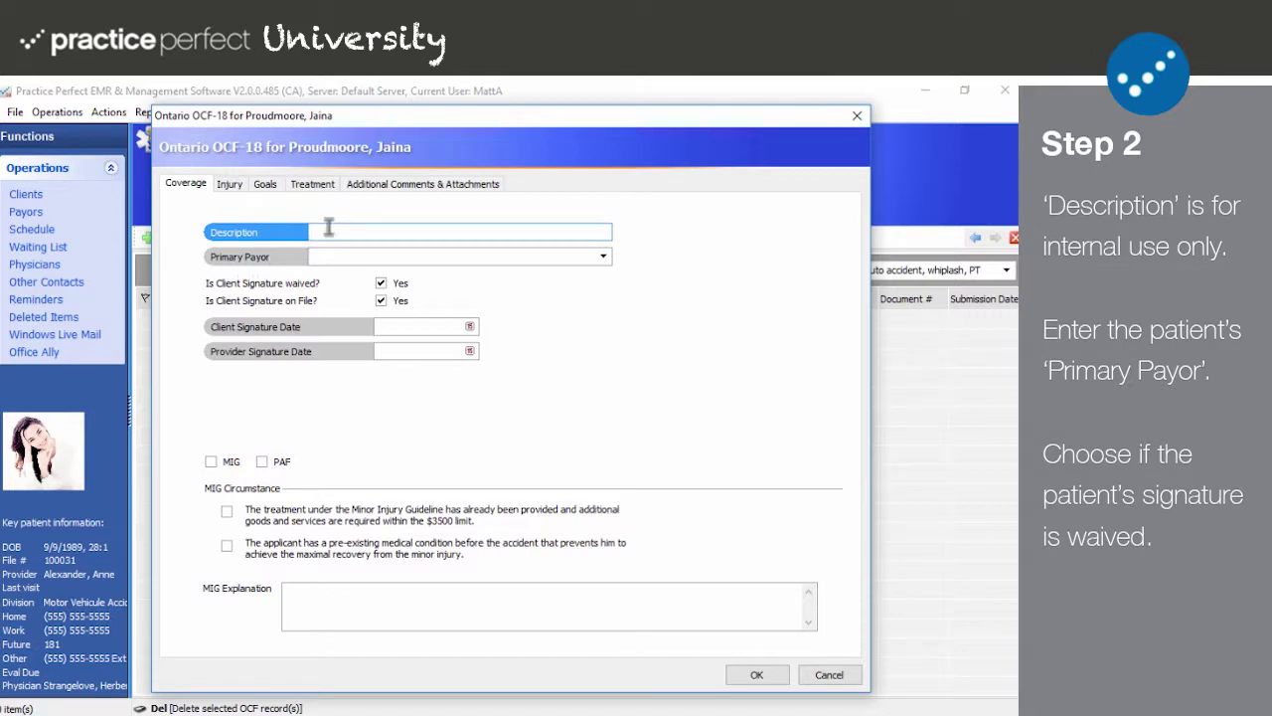
Enter "T bone collision" as the OCF-18 description and choose Co-operators Group as the primary payor.
text(T bone collision)
key(Tab)
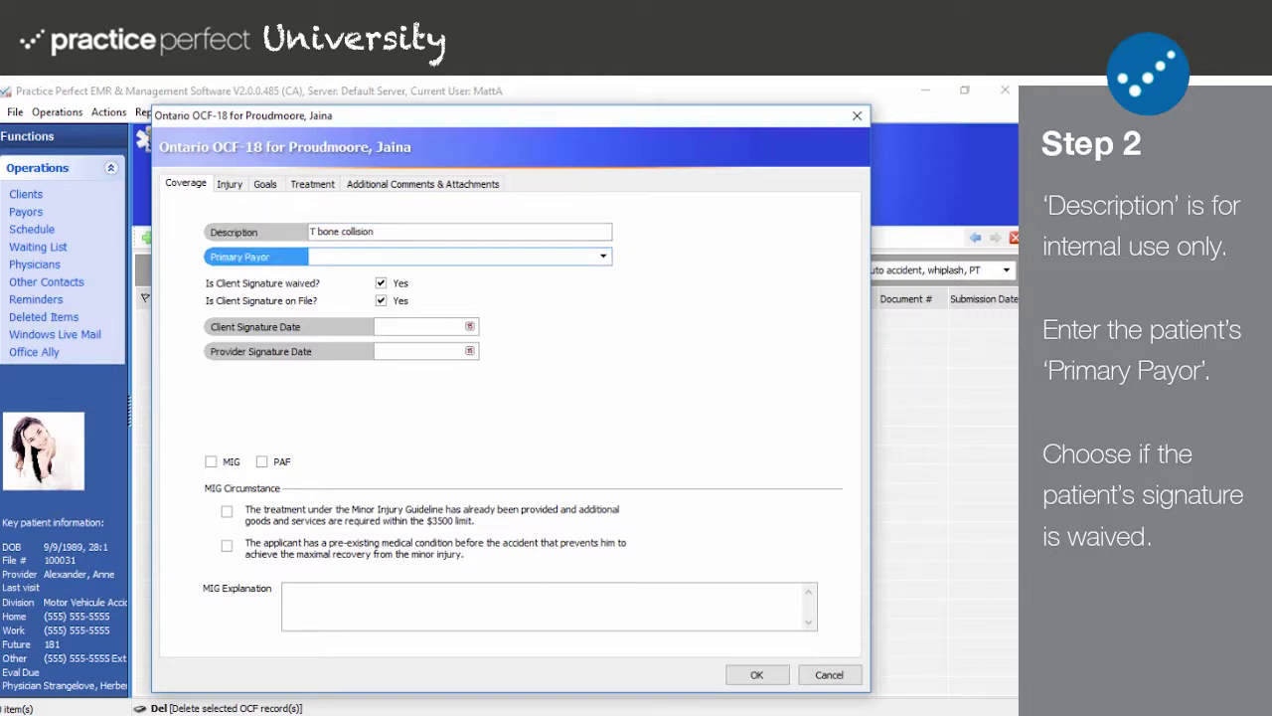
click(604, 257)
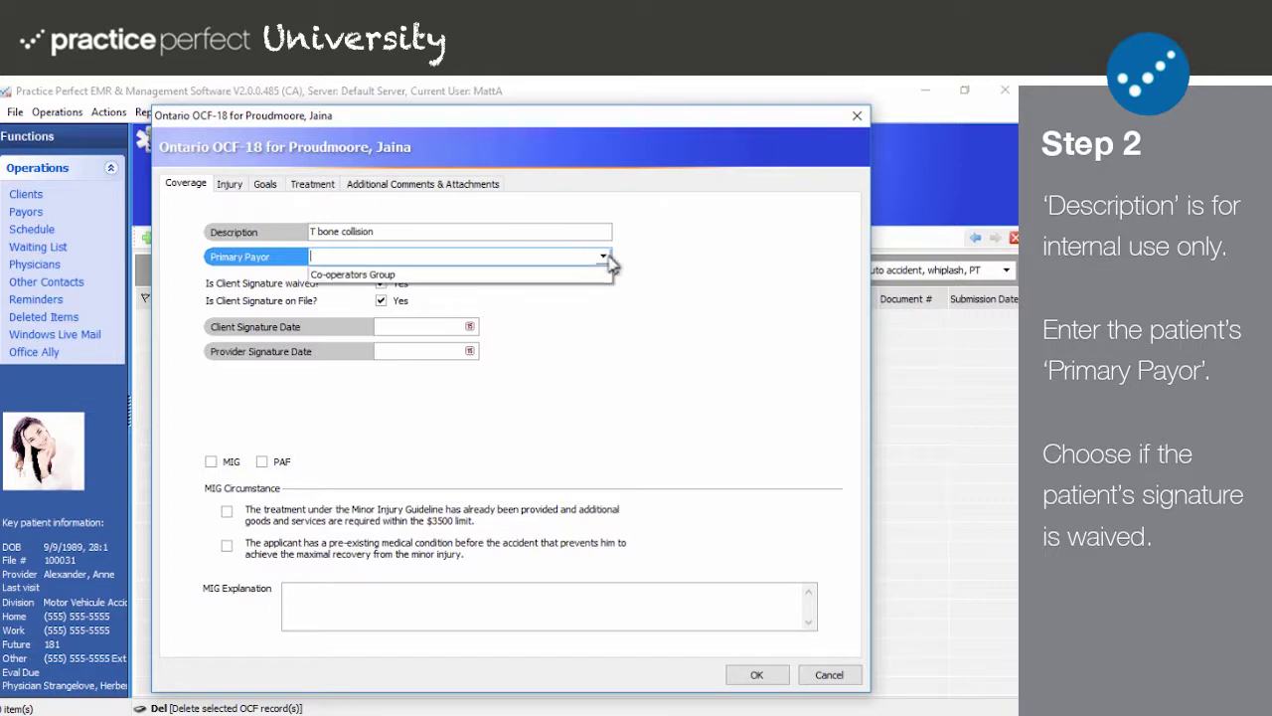
click(558, 276)
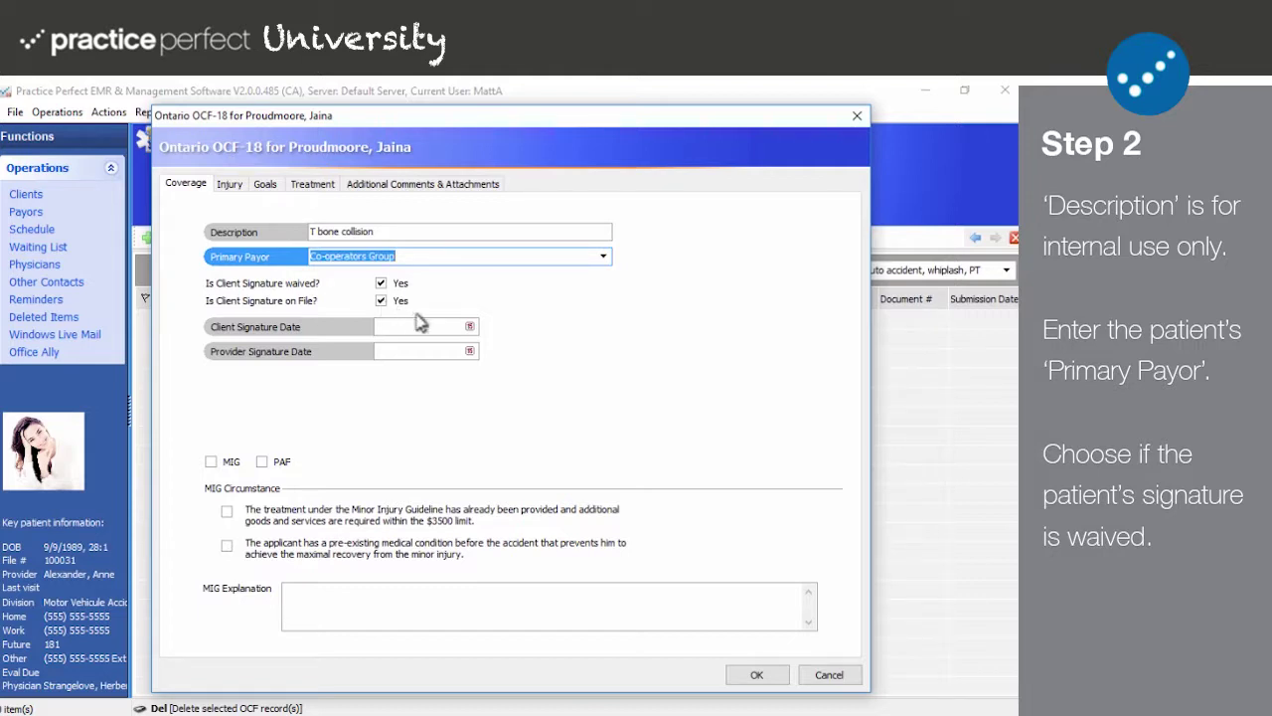
Set both the client and provider signature dates to 10/19/2017 and mark the claim as MIG.
click(470, 326)
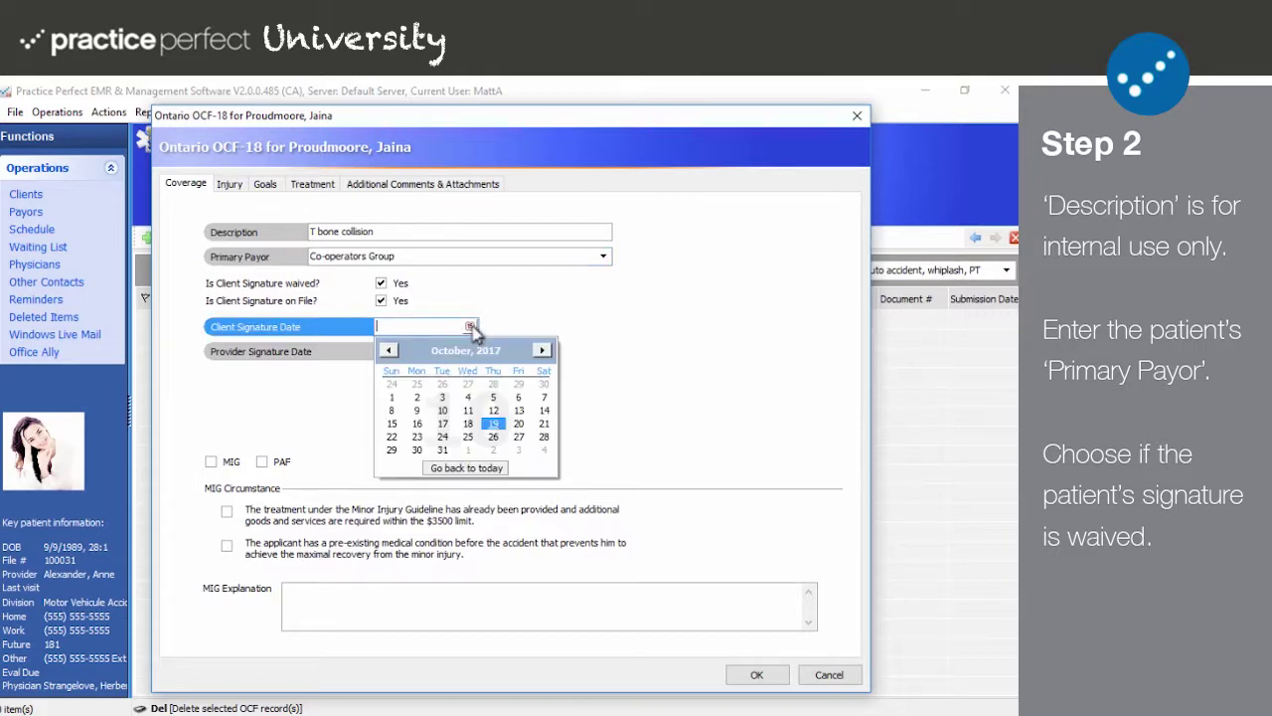
click(494, 424)
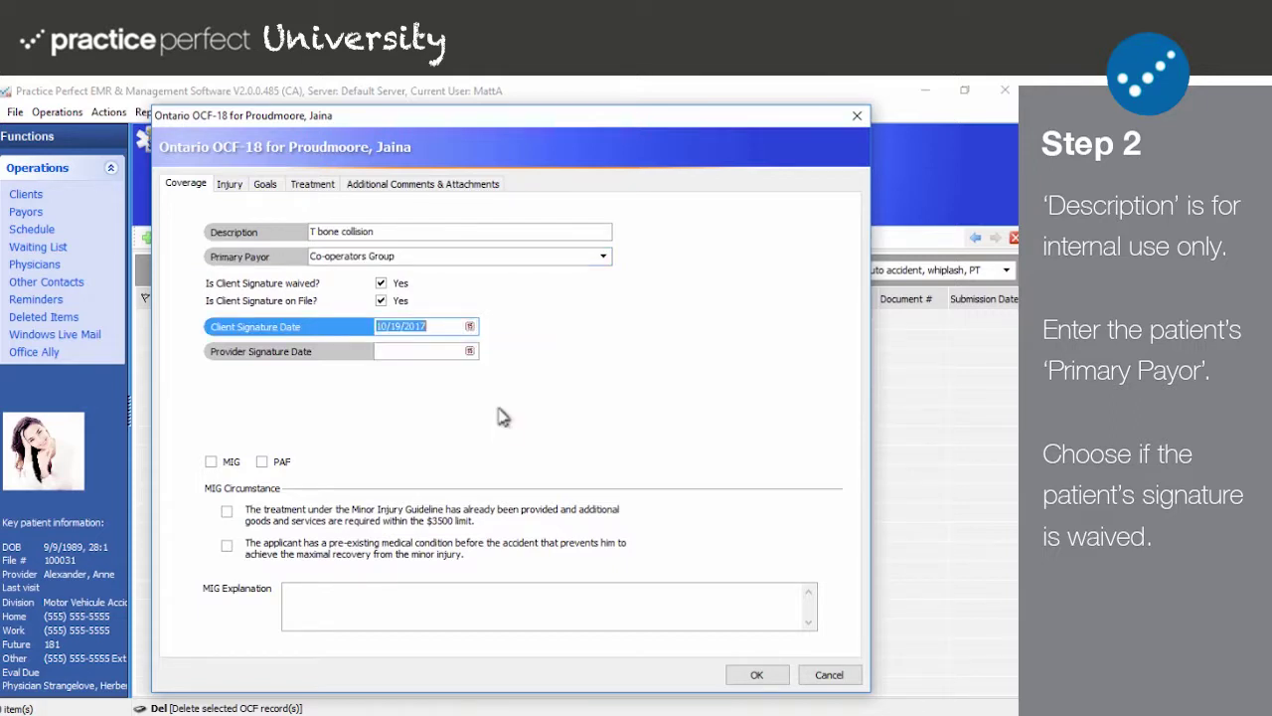
click(469, 352)
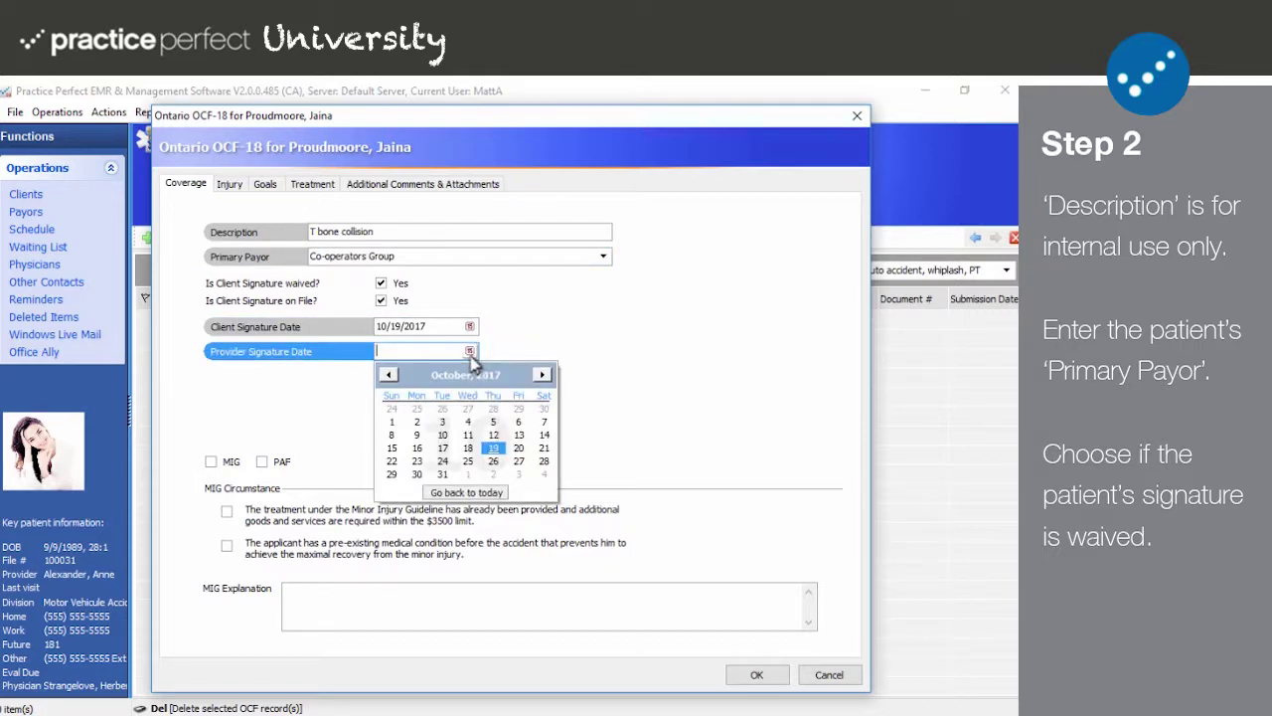
click(494, 447)
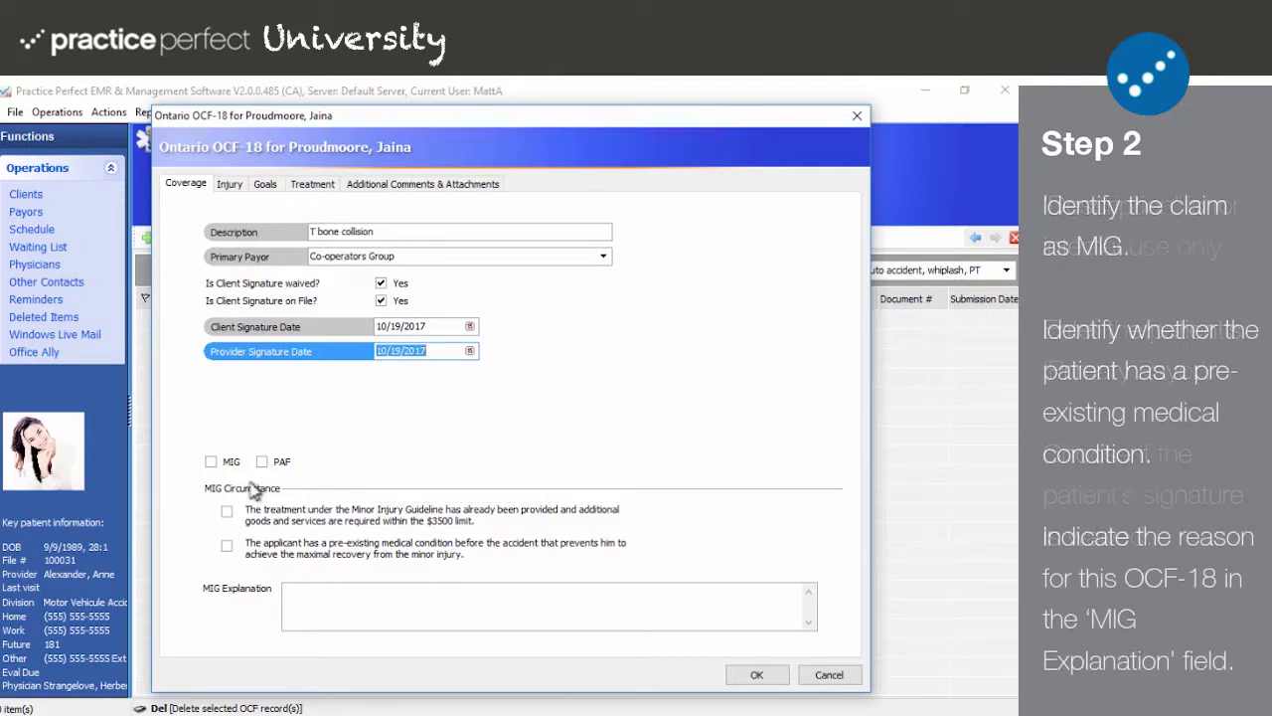
click(211, 462)
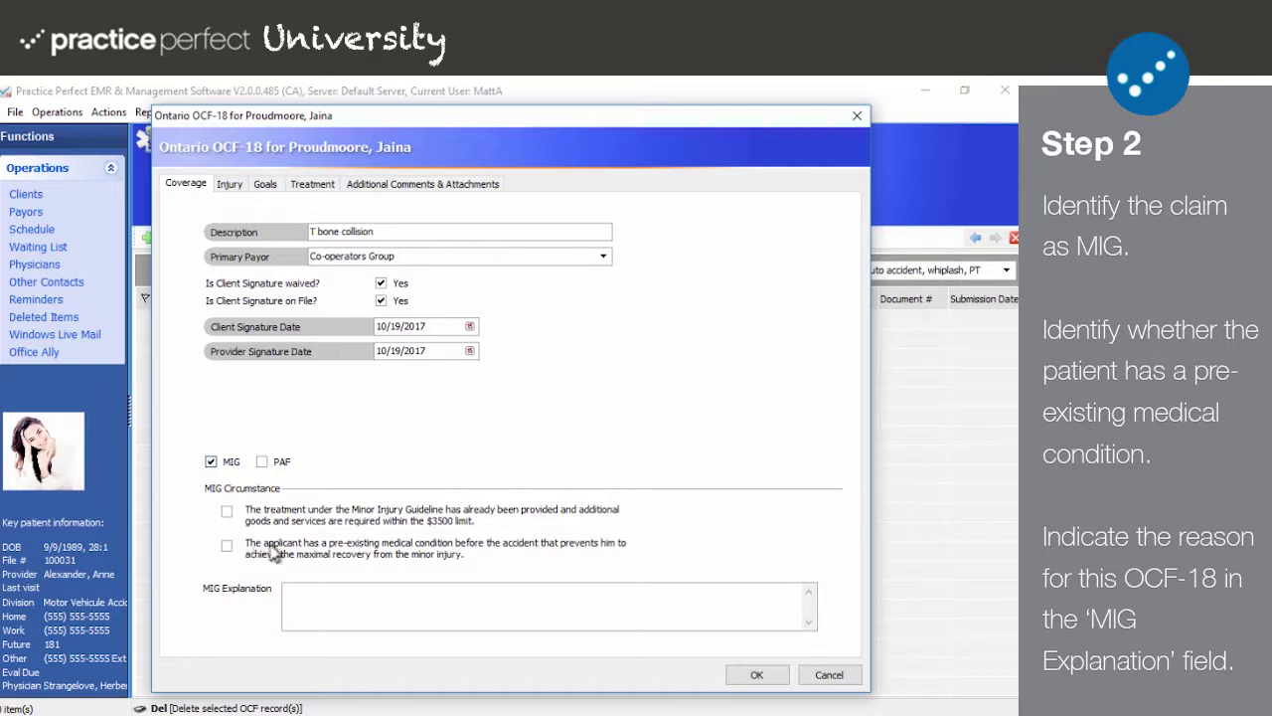
click(309, 600)
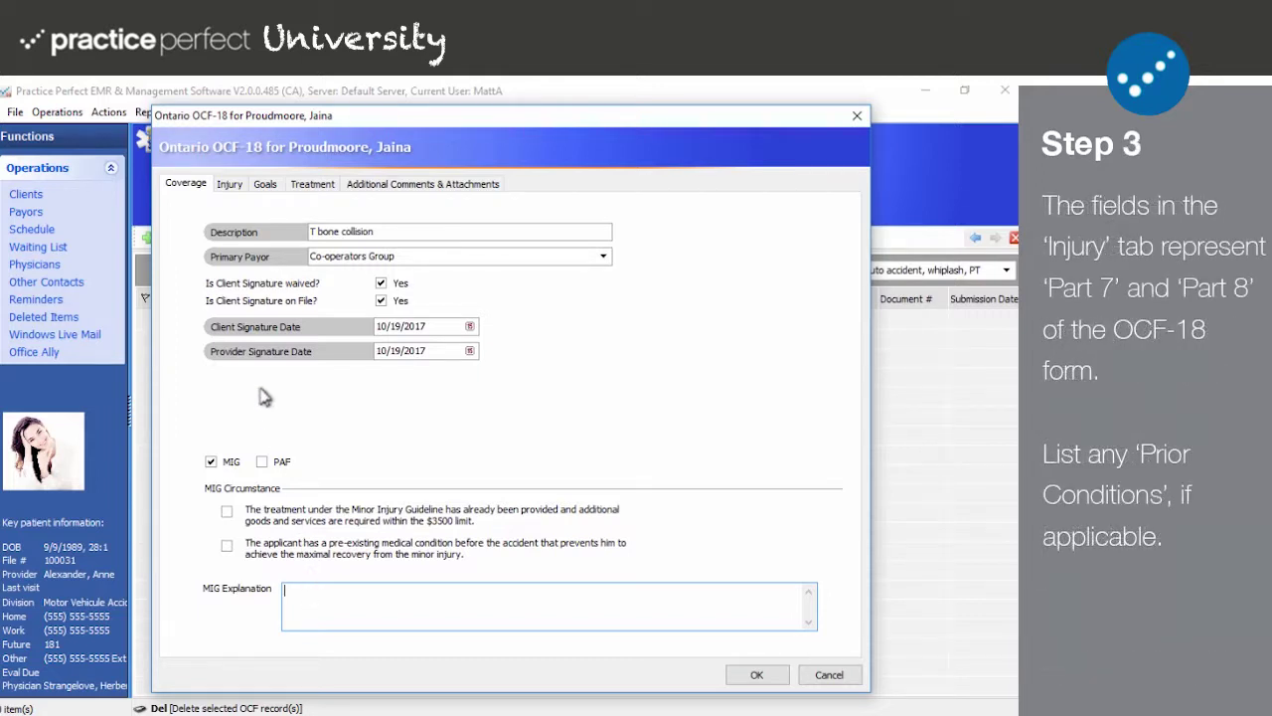
In the injury details, set Prior Conditions to Yes with the note "Description of the prior condition.".
click(230, 185)
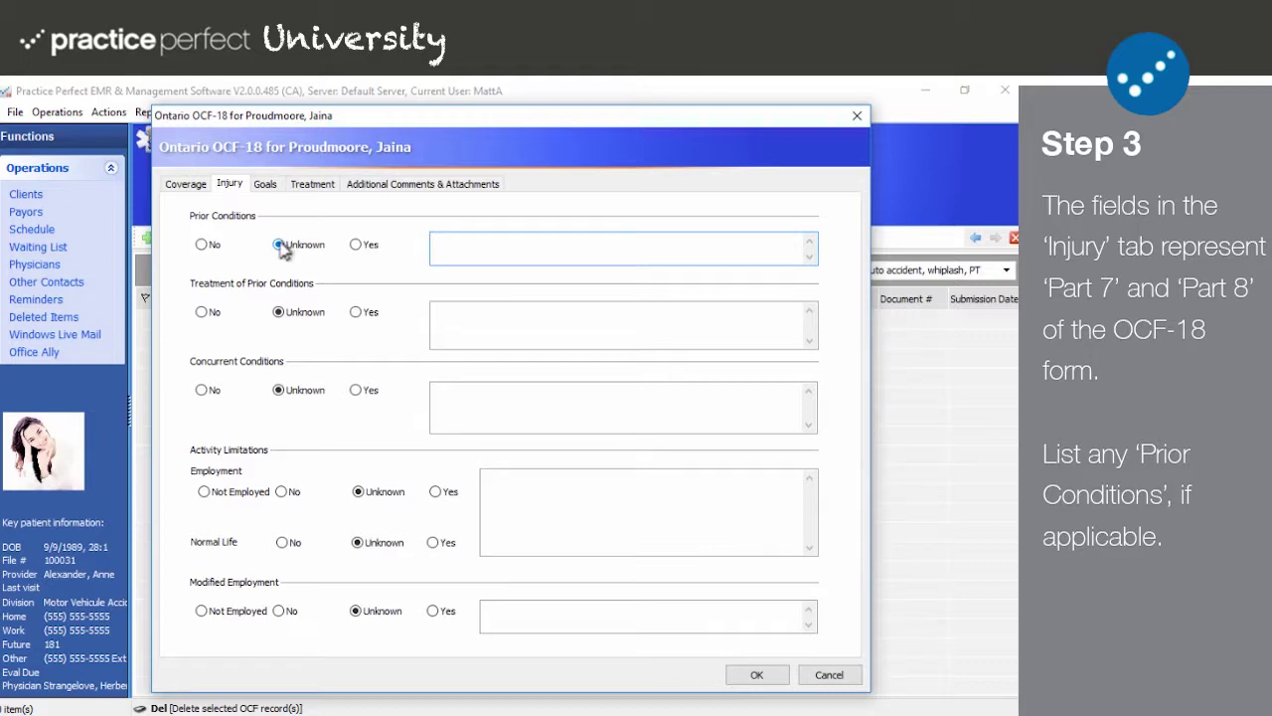
click(205, 245)
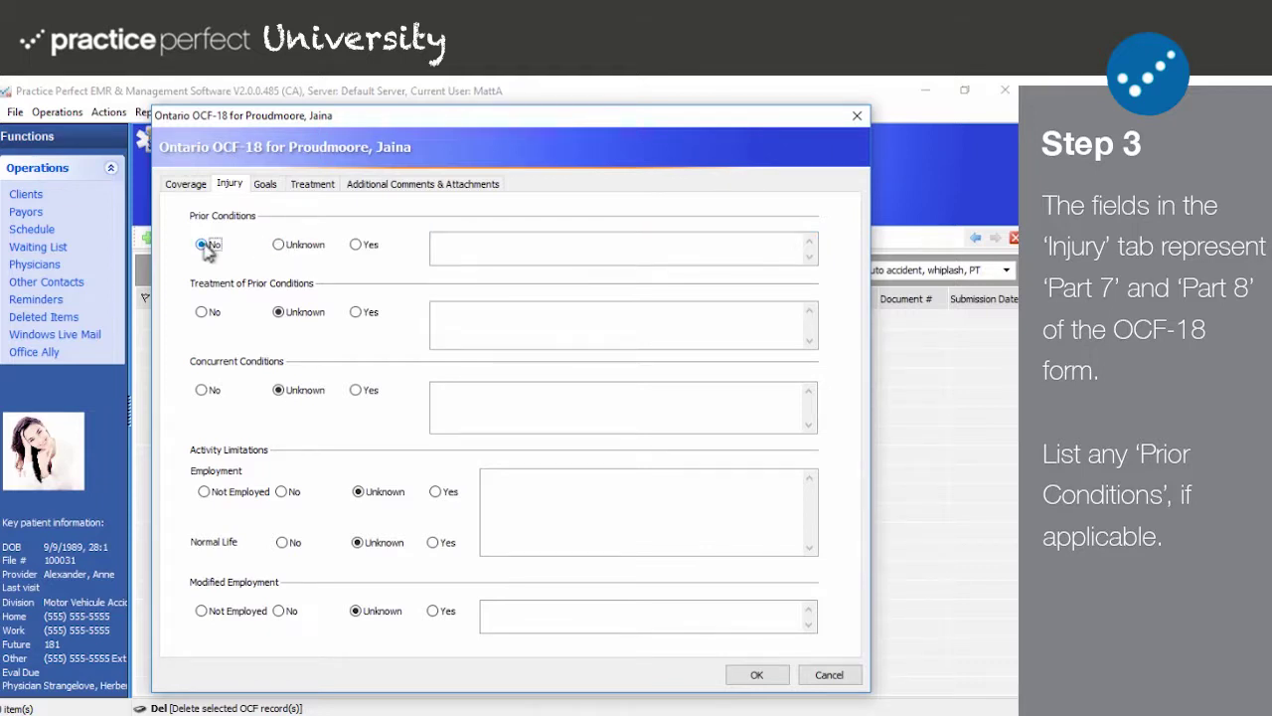
click(356, 245)
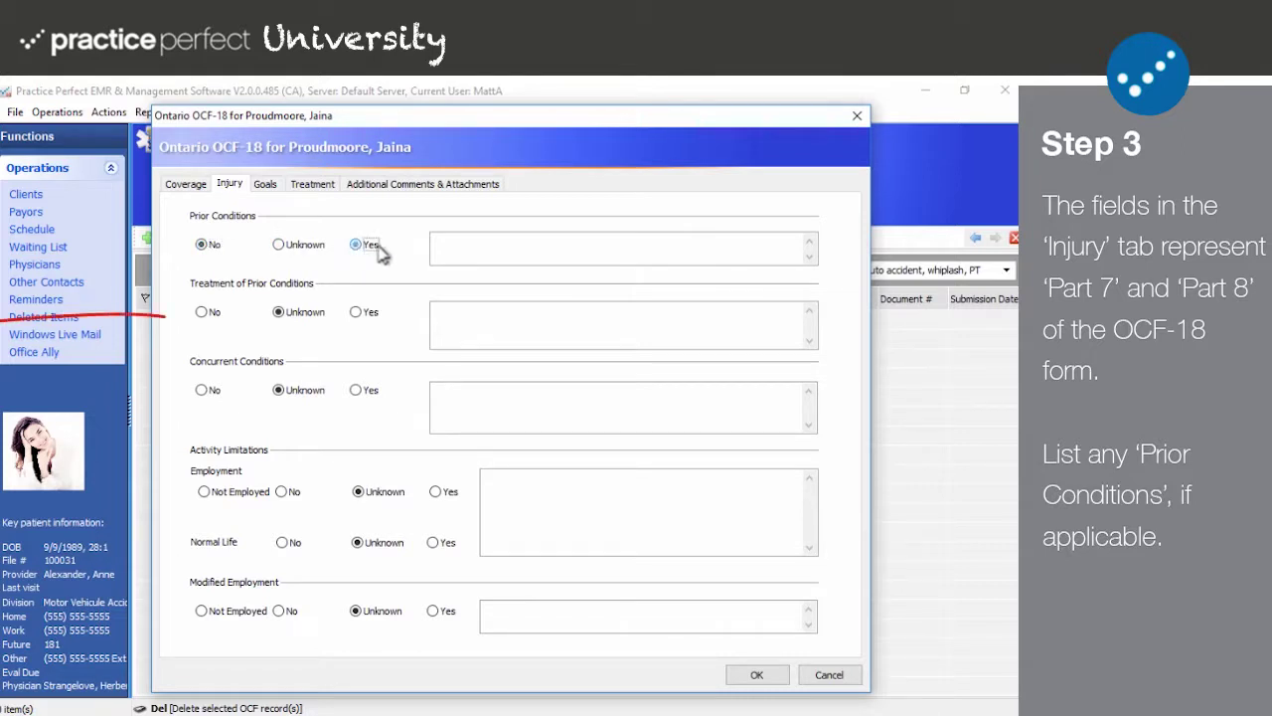
click(515, 239)
text(Descripti)
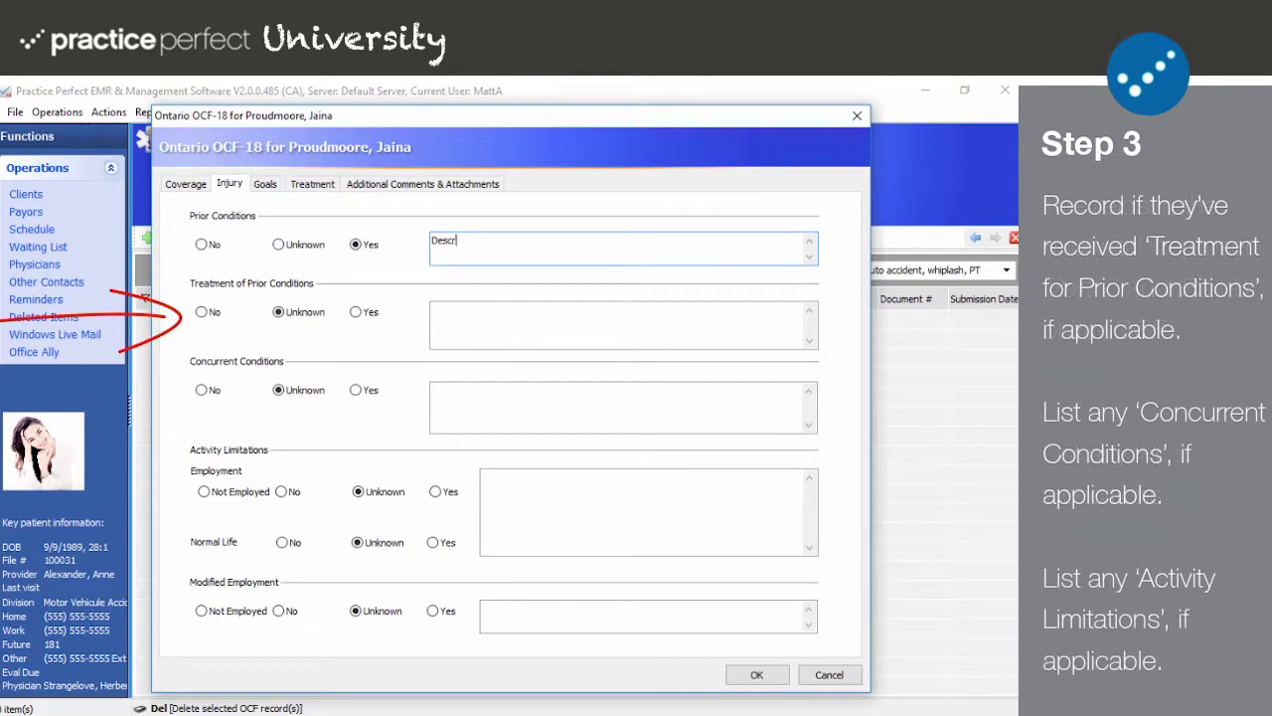
text(on of the pr)
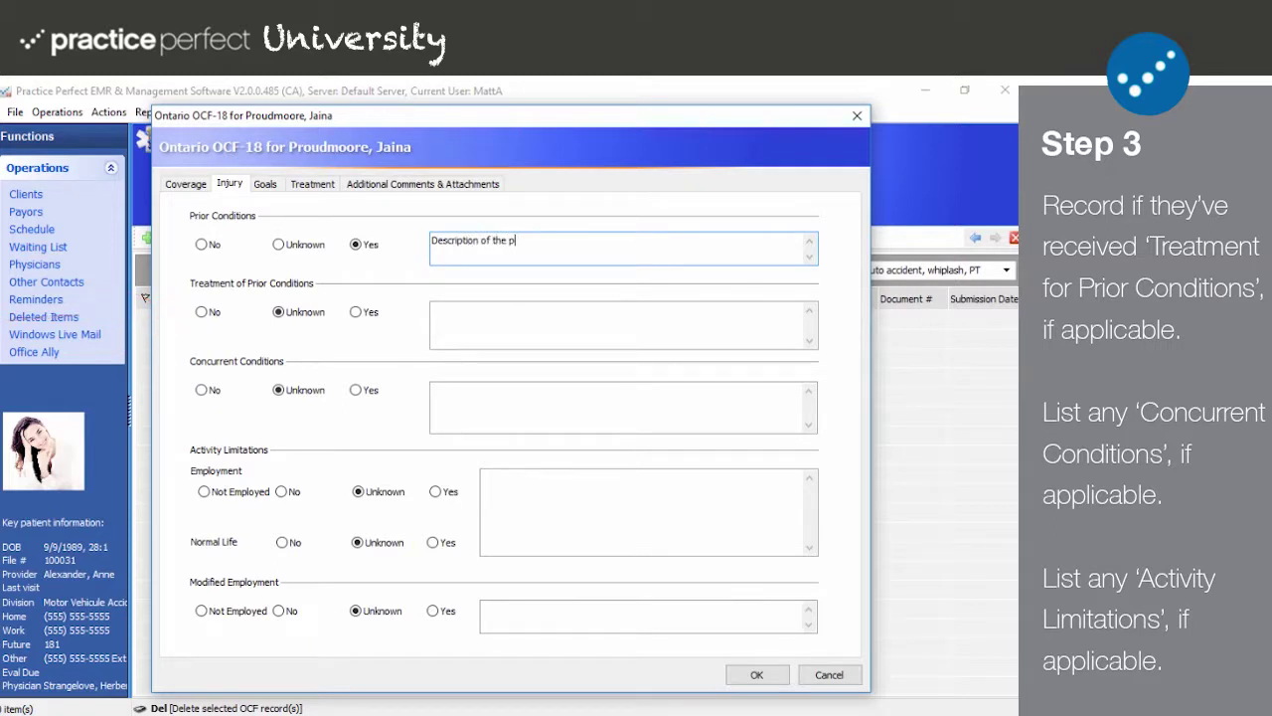
text(ior condition.)
Set Treatment of Prior Conditions to Yes with the note "Same here.".
click(201, 312)
click(354, 312)
click(477, 319)
text(Same here.)
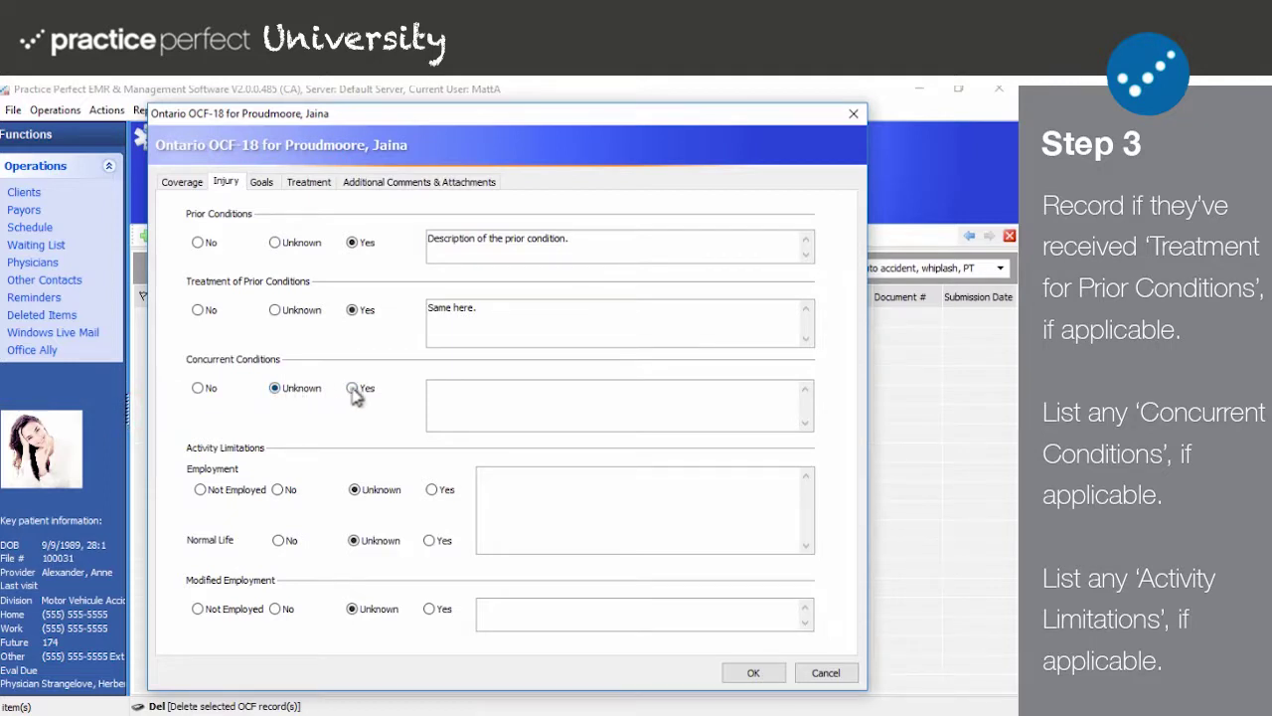
Set Concurrent Conditions to Yes with the note "Record any concurrent conditions here.".
click(356, 393)
click(476, 395)
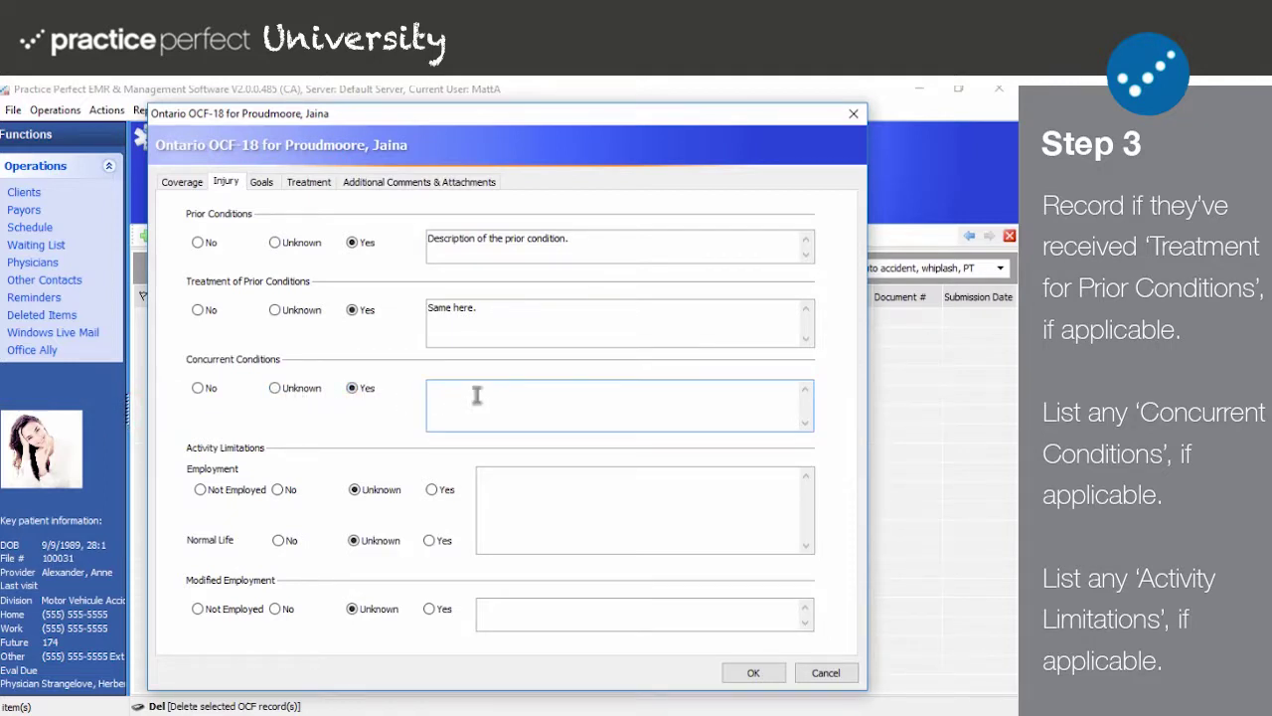
text(Record any concurrent conditions here.)
Set the employment and normal life activity limitations to Yes with the note "They are having trouble handling their children.".
click(501, 483)
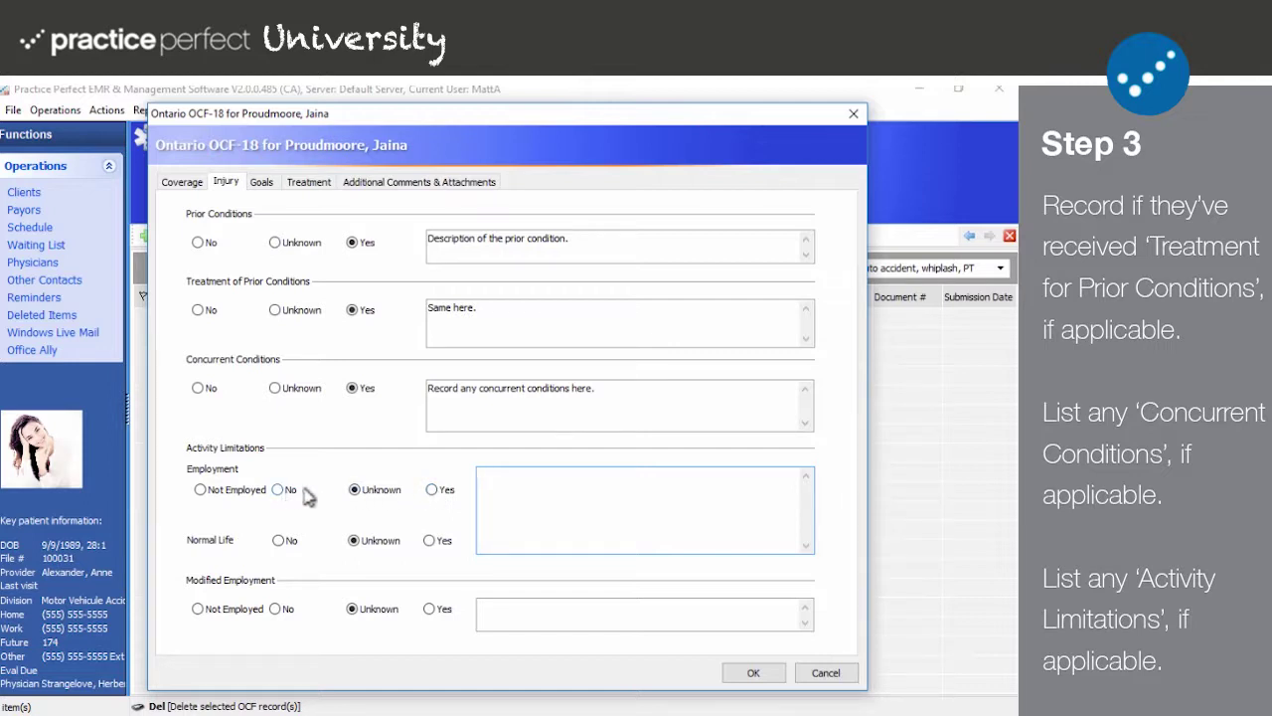
click(432, 494)
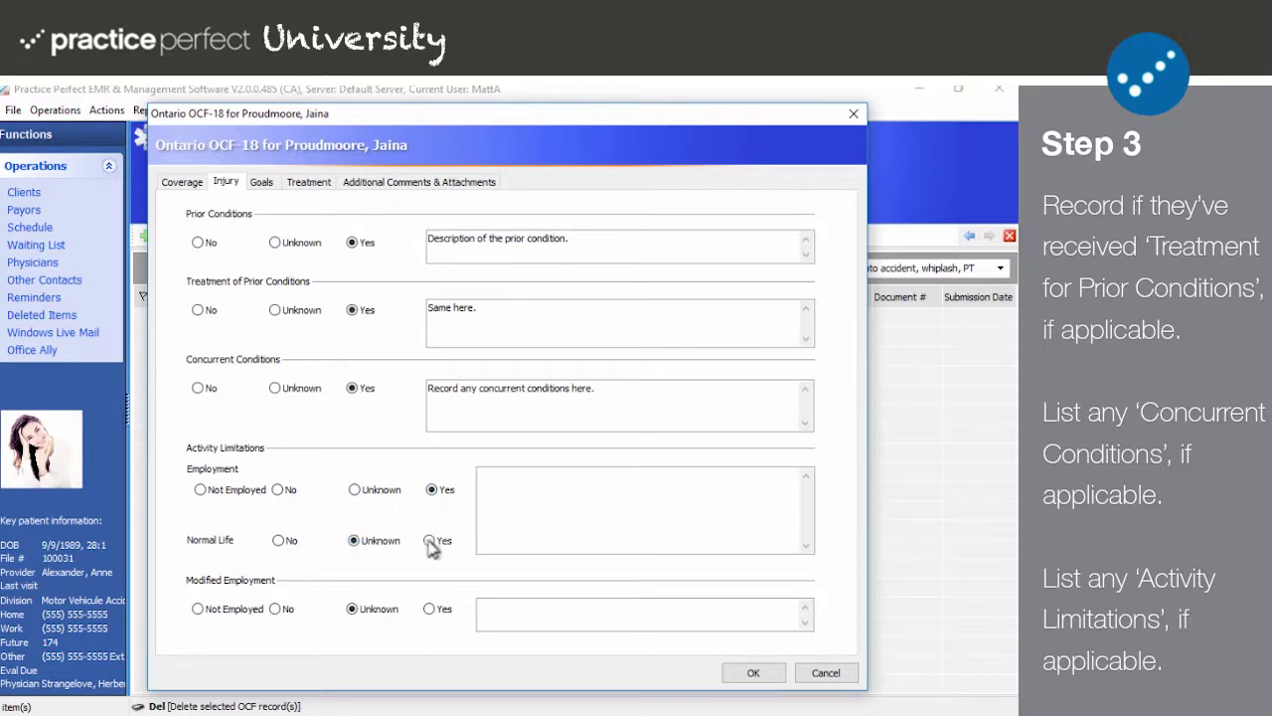
click(430, 542)
click(545, 509)
text(The)
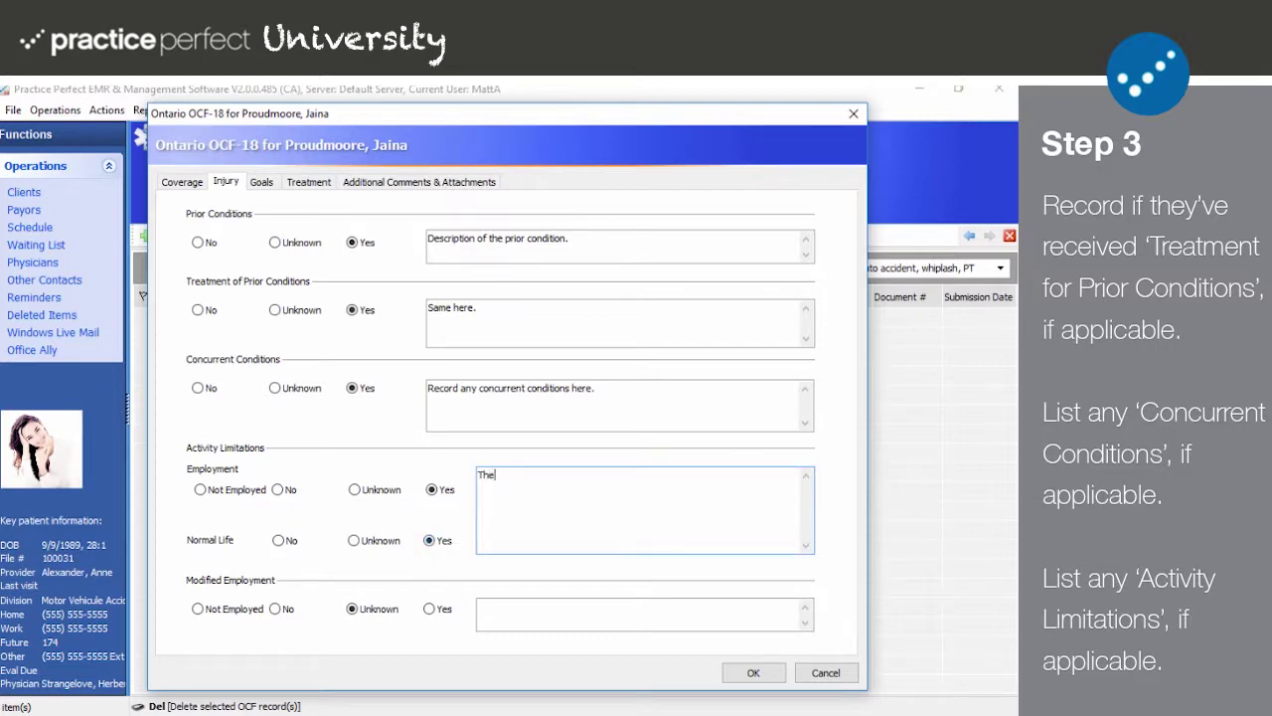
text(y are having trouble handling their children.)
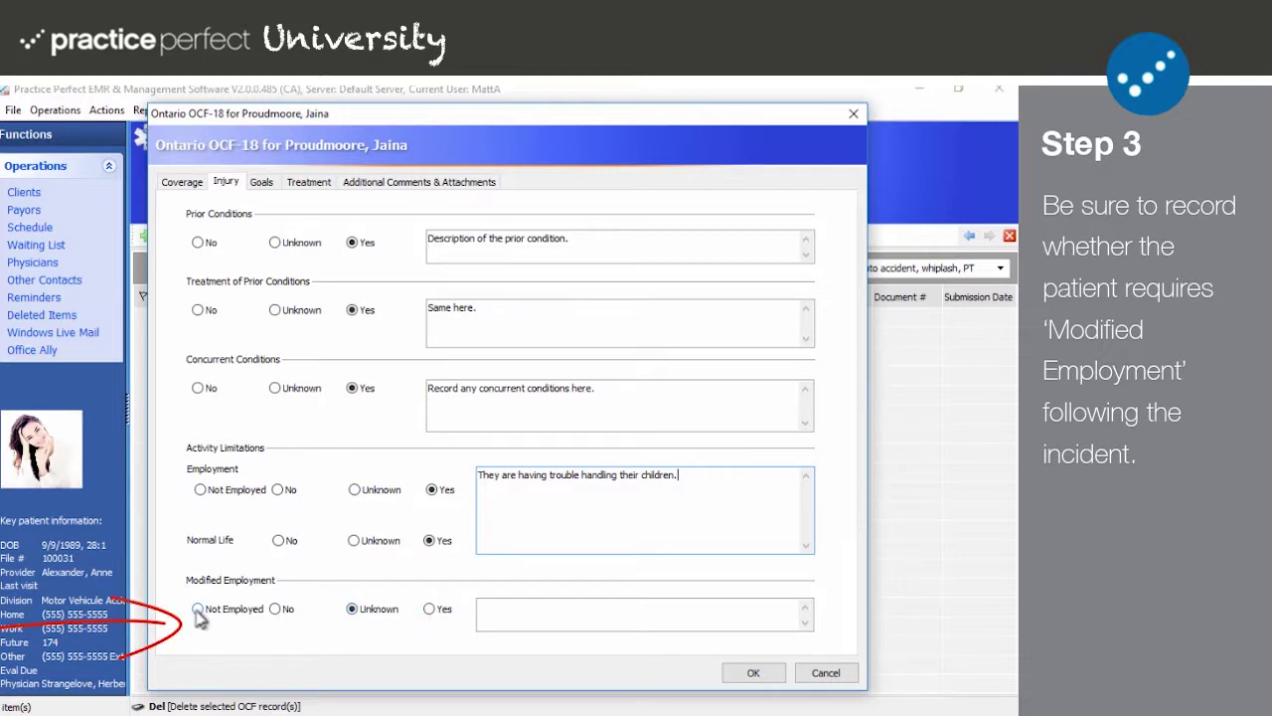
Set Modified Employment to Yes with the note "They cannot lift heavy objects at work.".
click(430, 609)
click(507, 608)
text(They cannot lif)
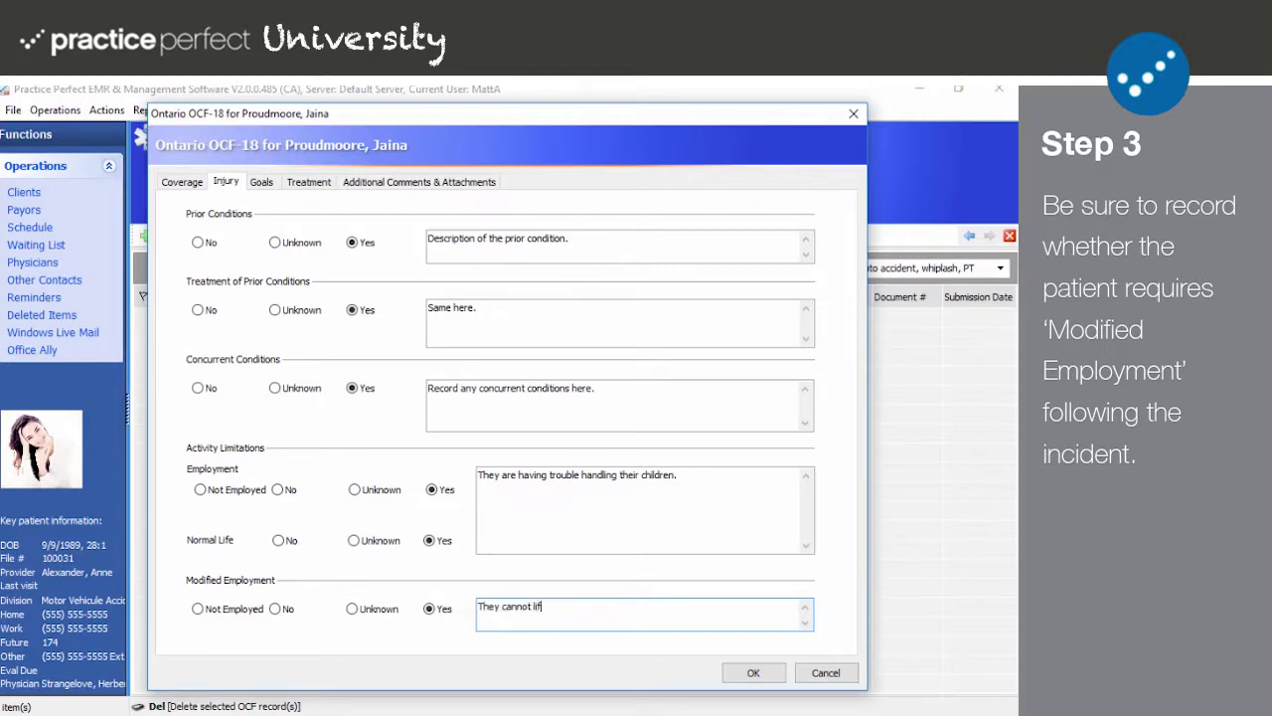
text(t heavy objects at work.)
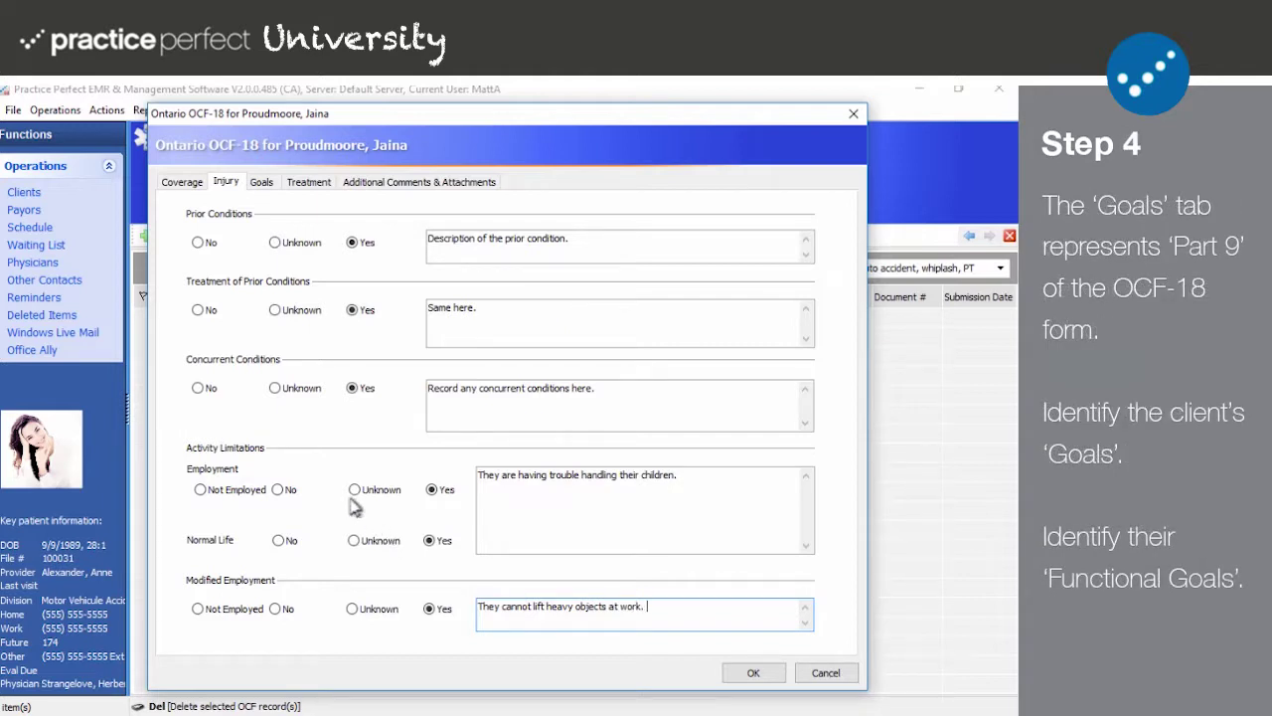
Select Increase in Strength as the client's goal and Activities of Normal Life as the functional goal.
click(269, 186)
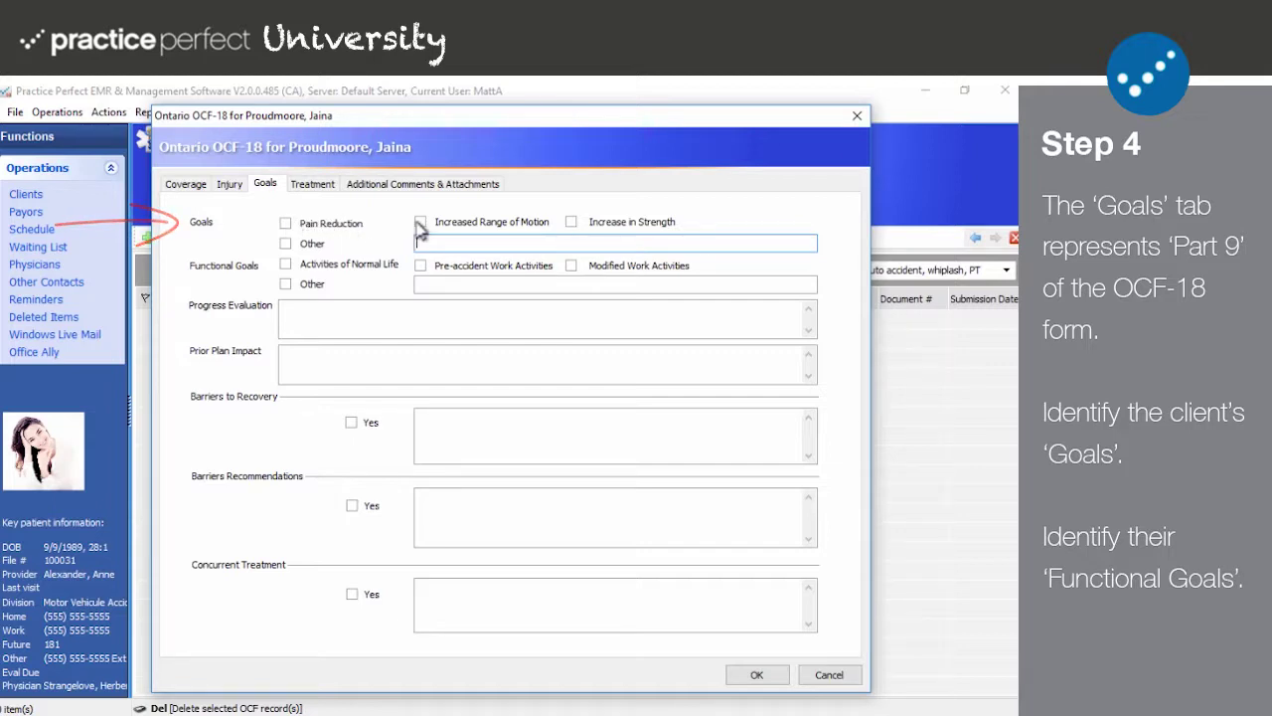
click(570, 224)
click(473, 241)
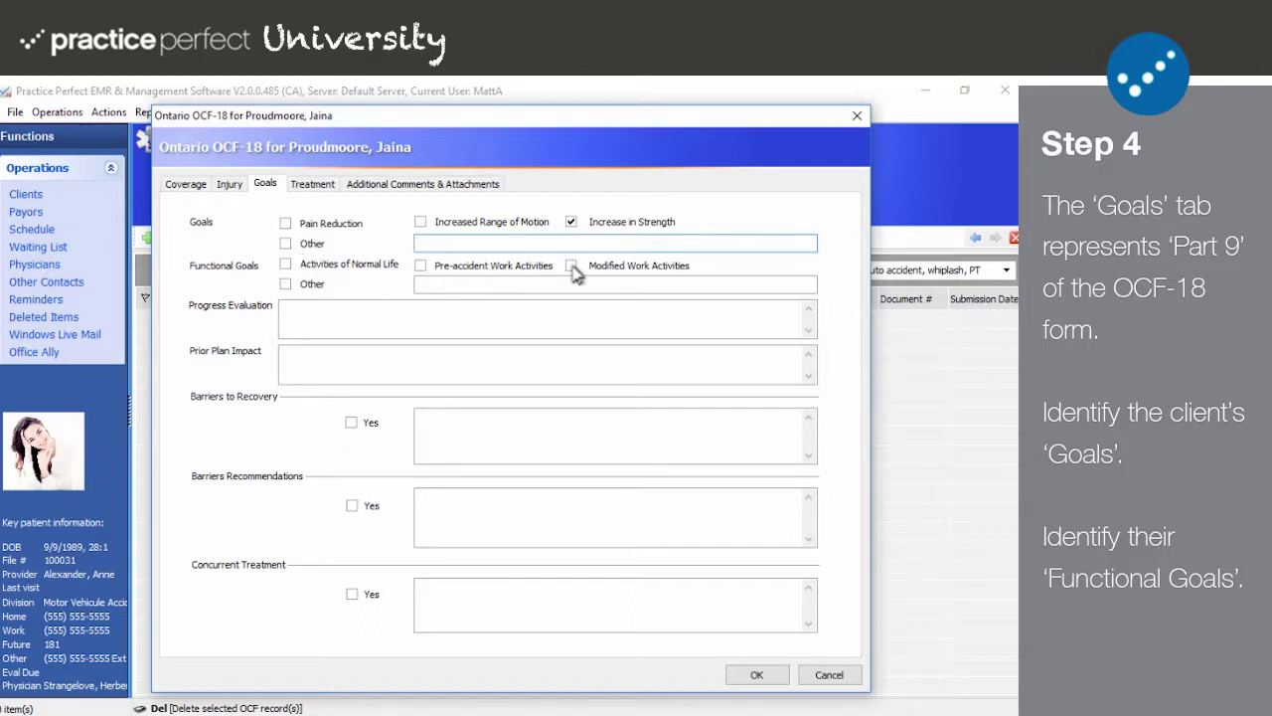
click(286, 264)
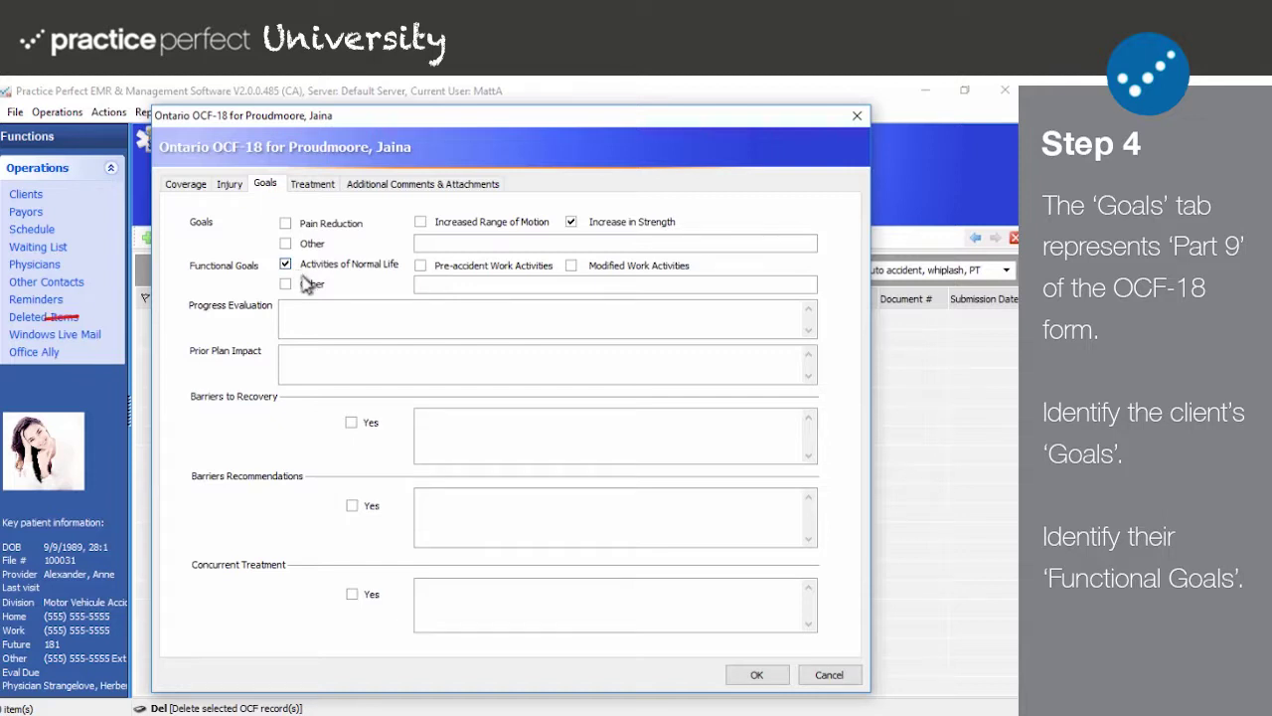
Fill in Progress Evaluation with "This is how you will be evaluating the progress of the patient.".
click(312, 305)
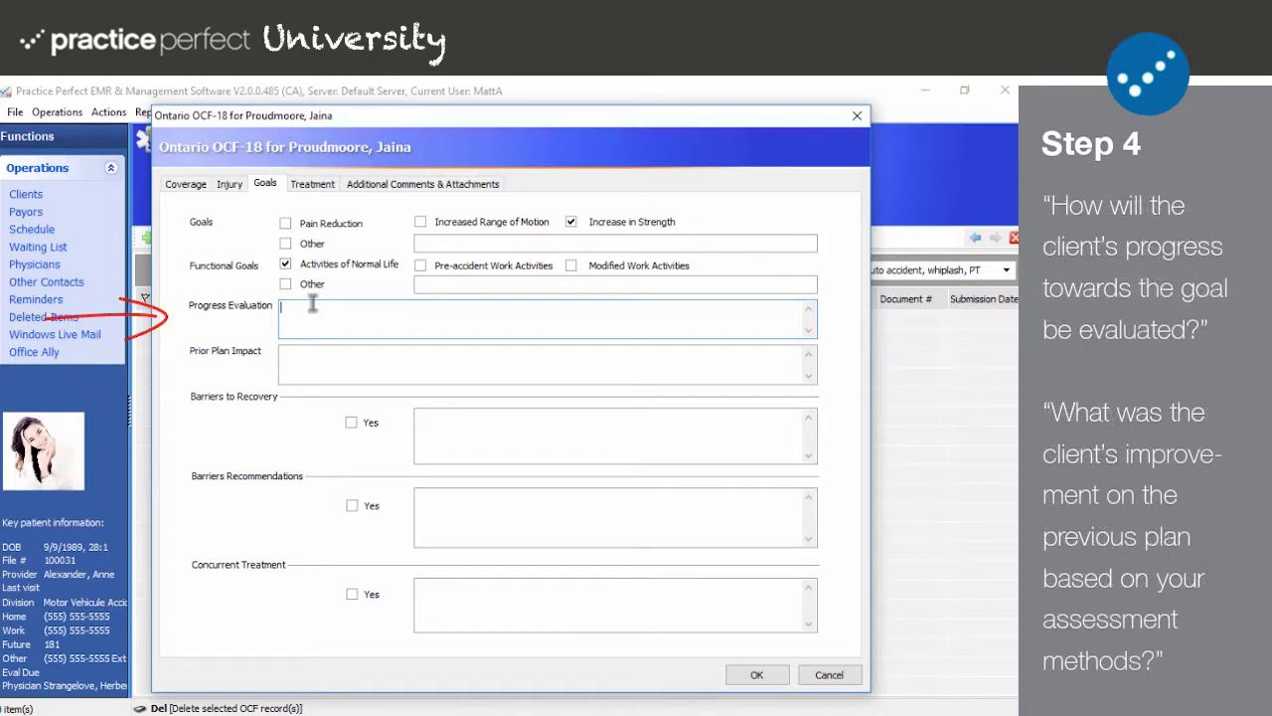
text(This is how you will be evaluating the parogress of the patient.)
Fill in Prior Plan Impact with "Enter information here if this is not the first OCF 18.".
click(283, 356)
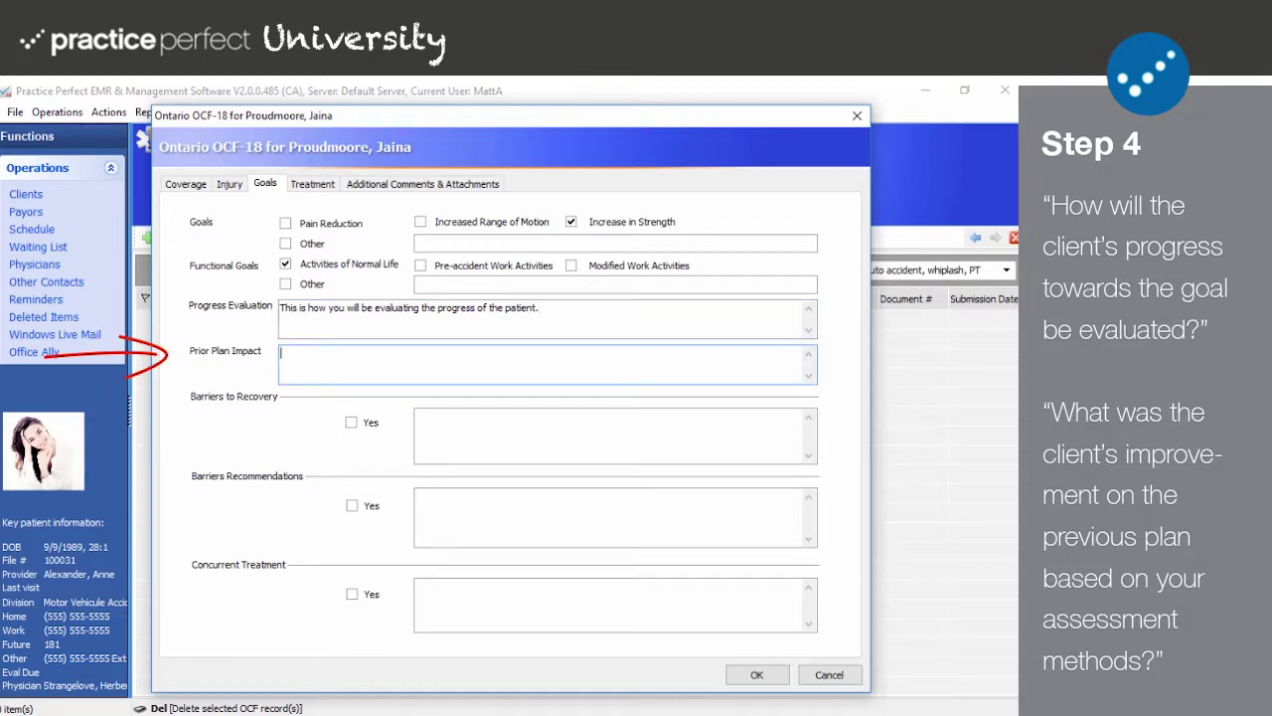
text(Enter informati)
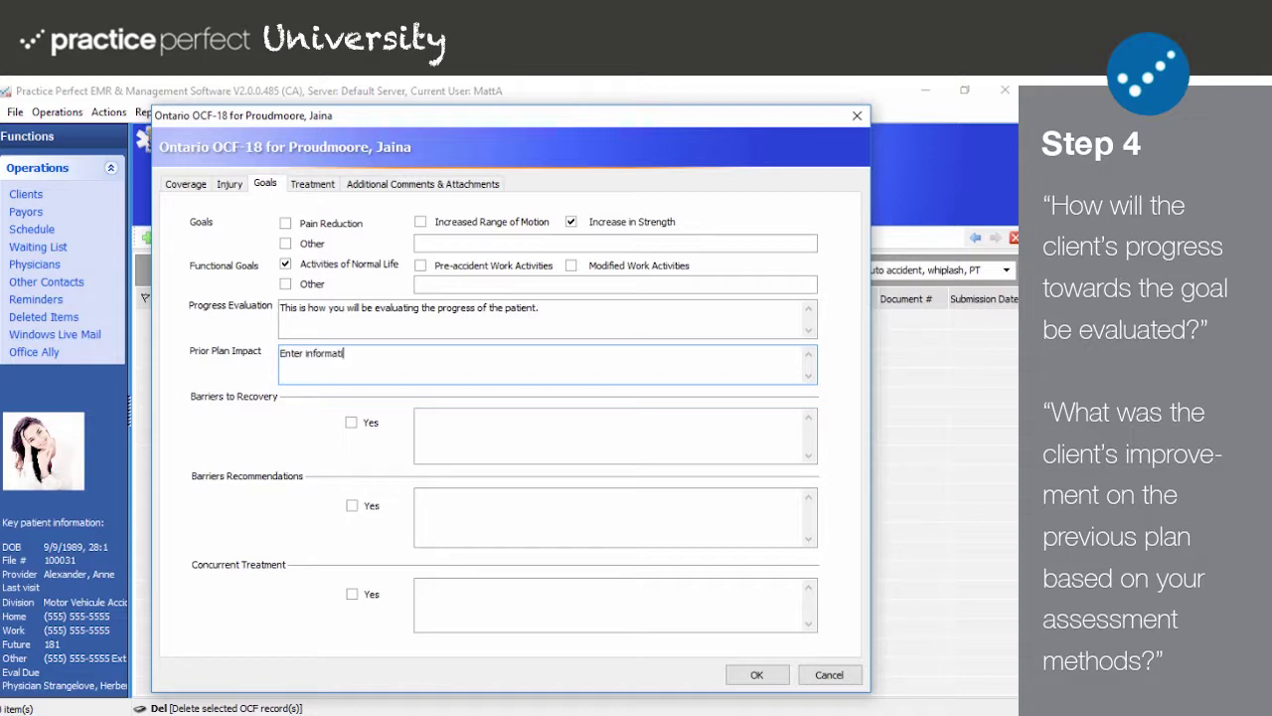
text(on here if this is not the first )
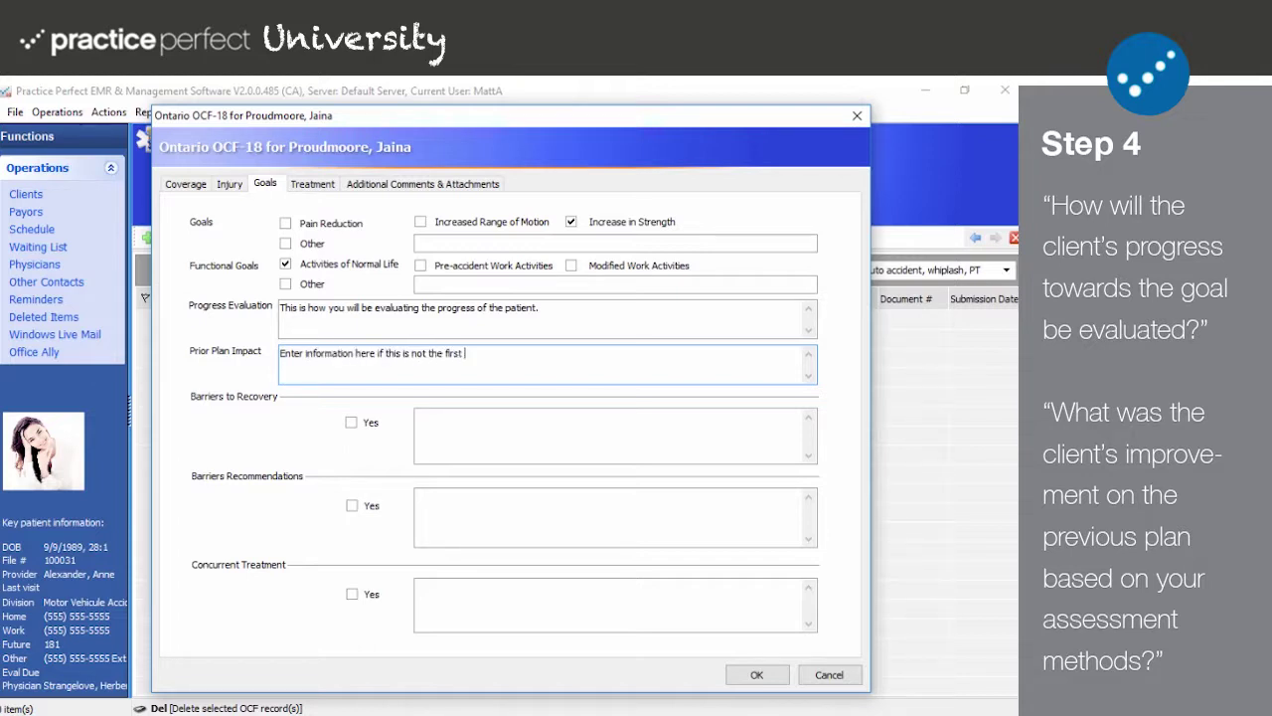
text(OCF 18.)
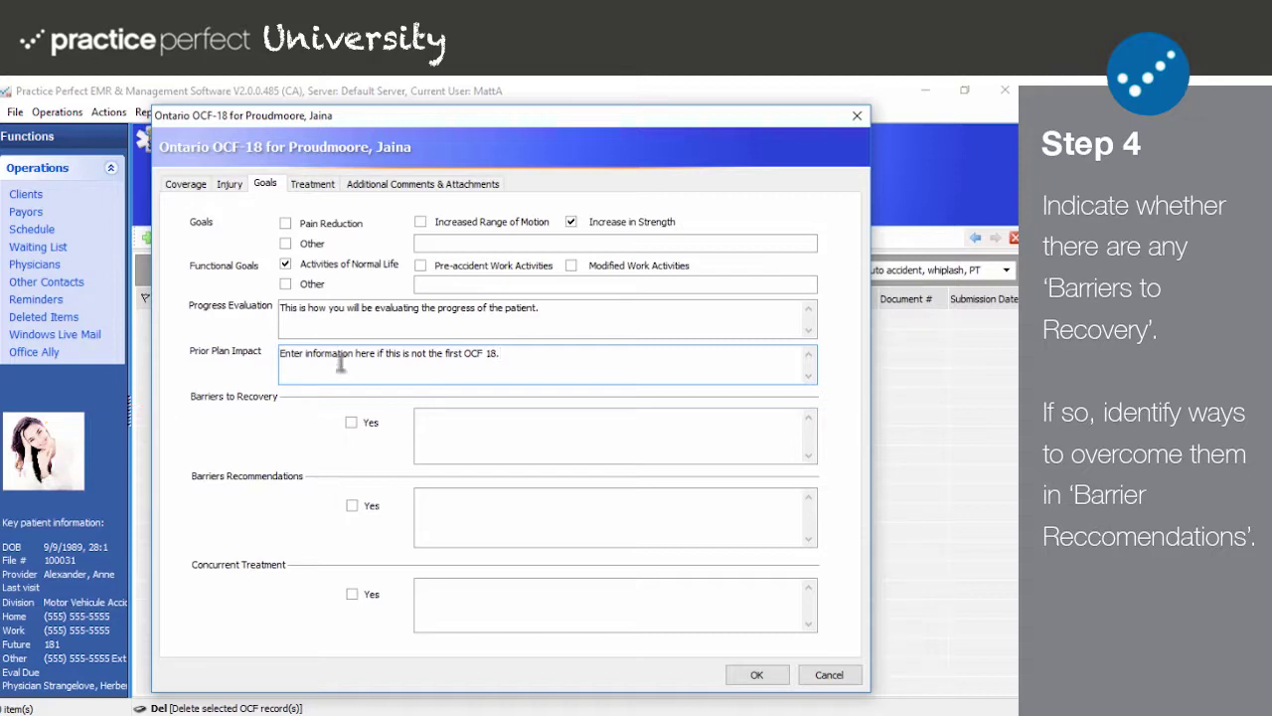
Set Concurrent Treatment to Yes with the note "You may include information about additional treatment here.".
click(351, 423)
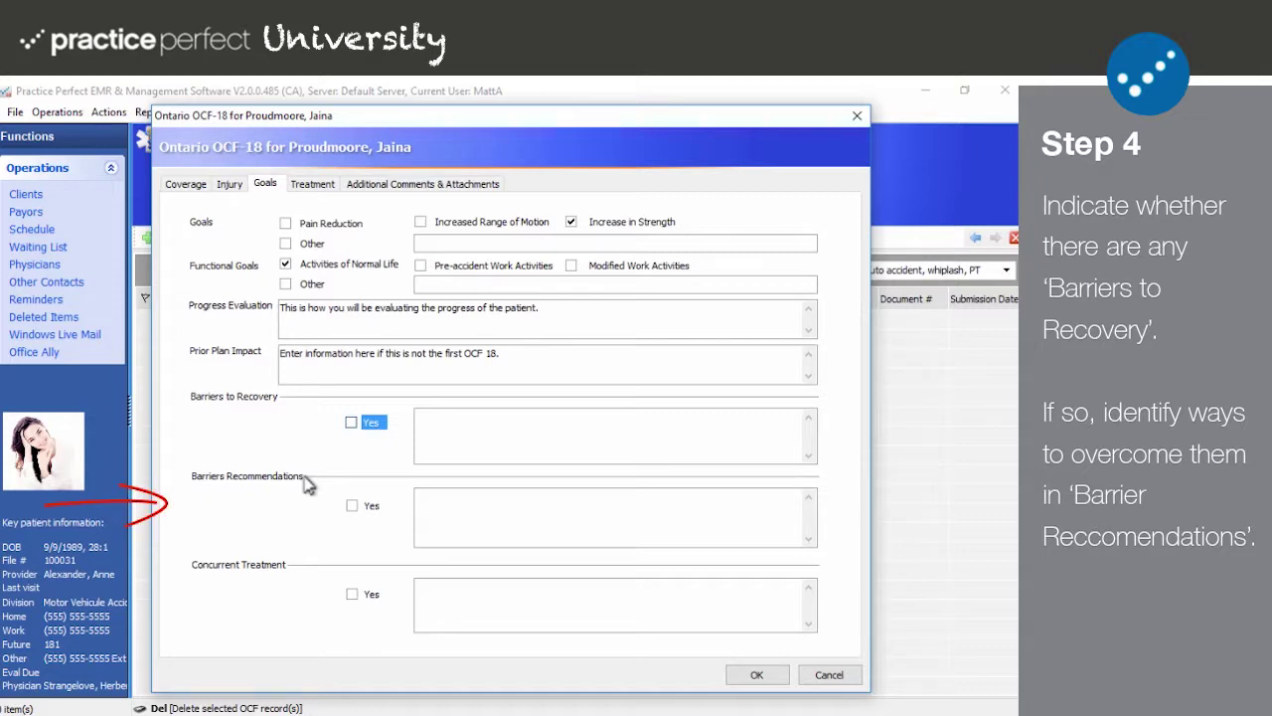
click(353, 506)
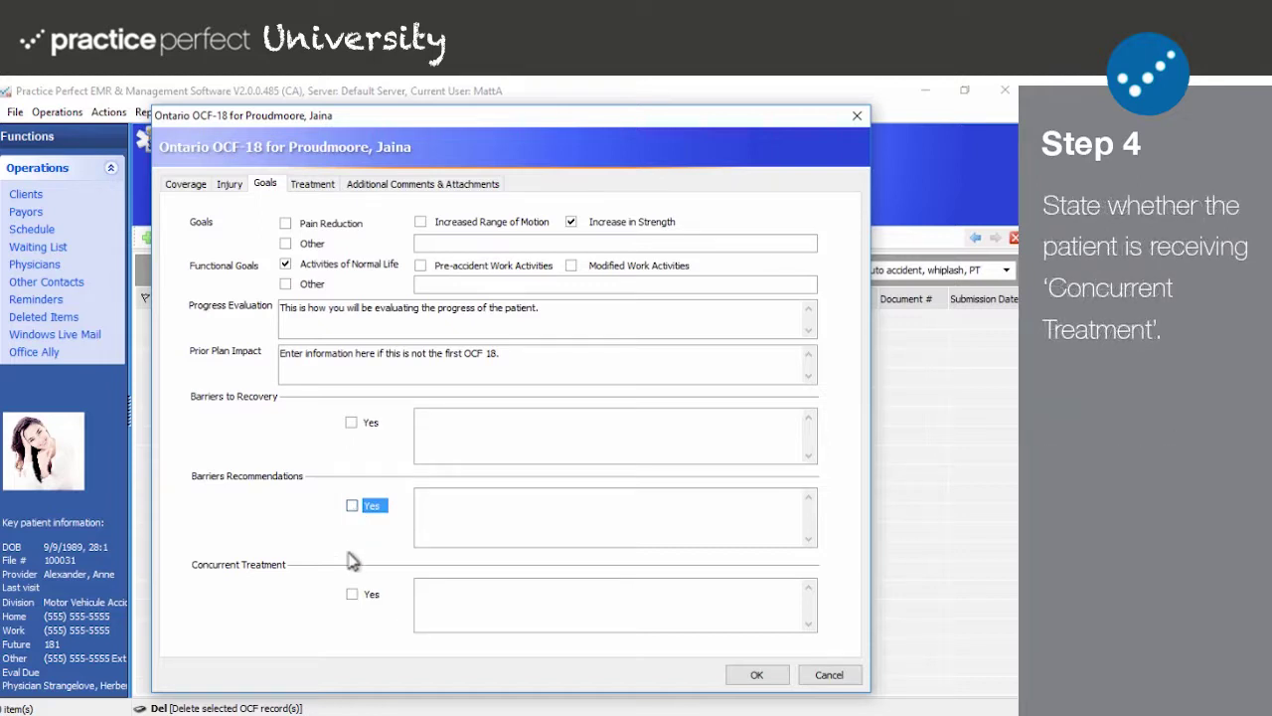
click(351, 596)
click(485, 610)
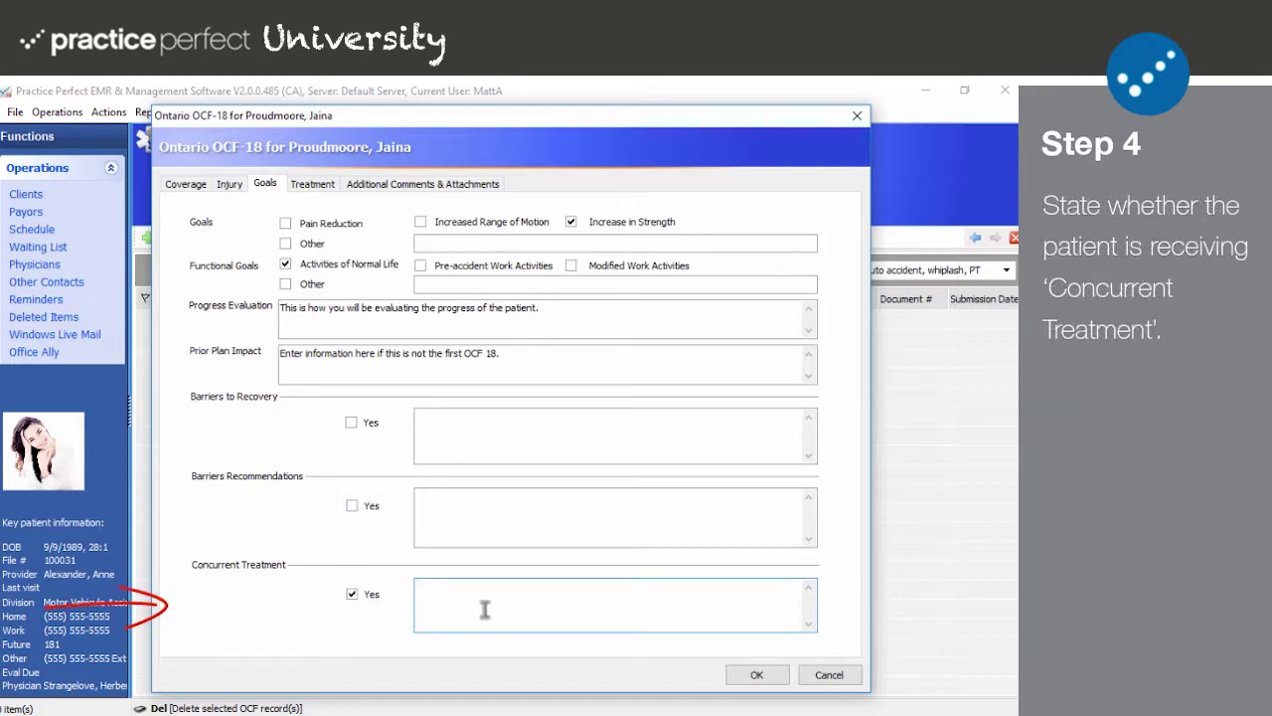
text(You may incl)
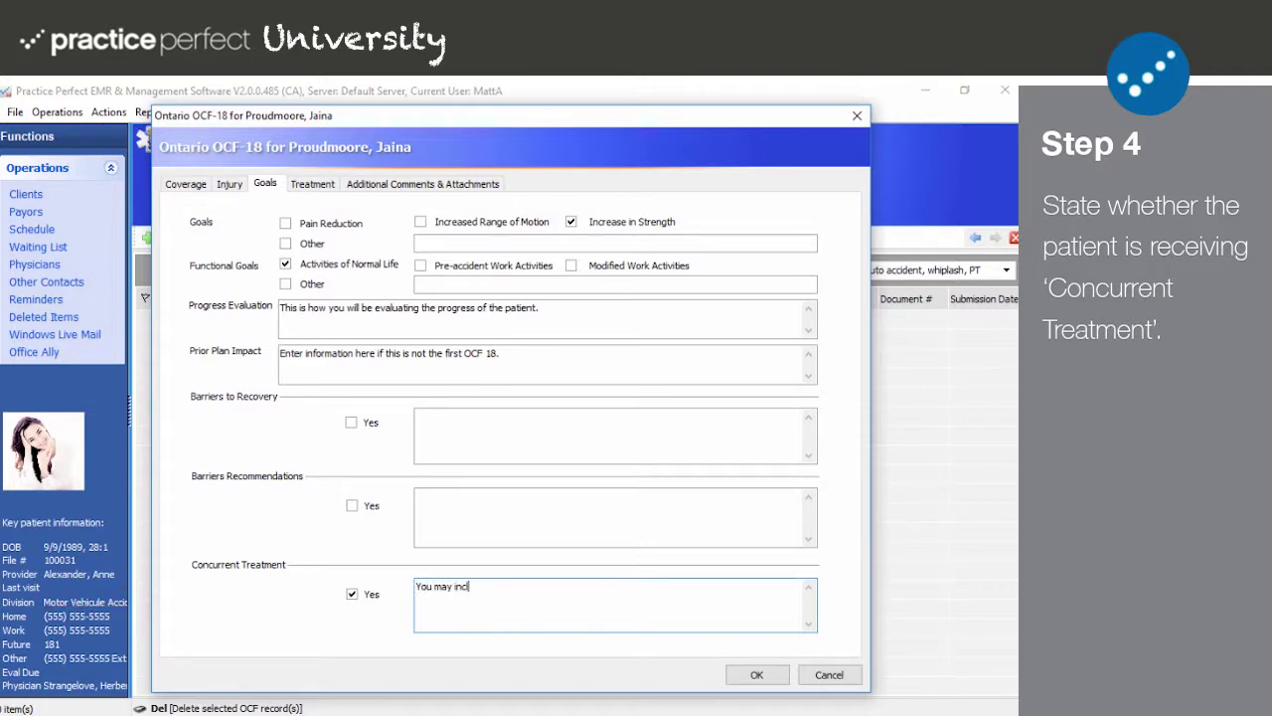
text(ude information about additional)
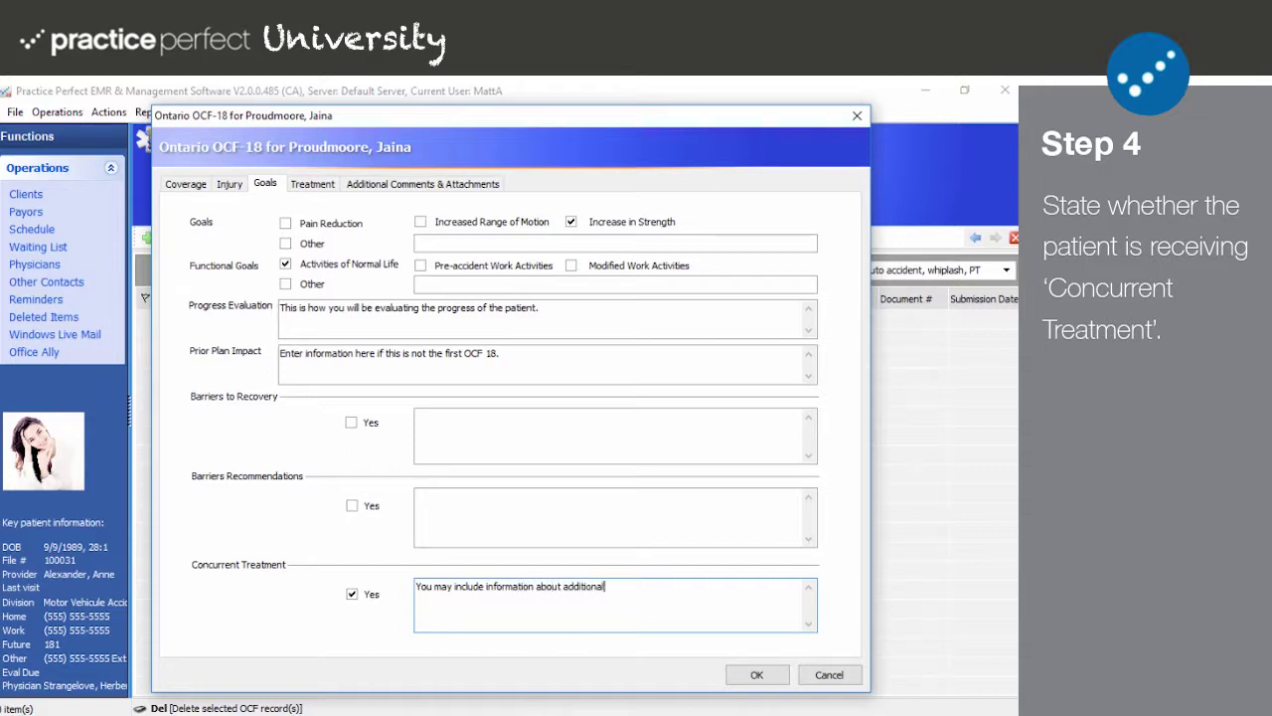
text( treatment here.)
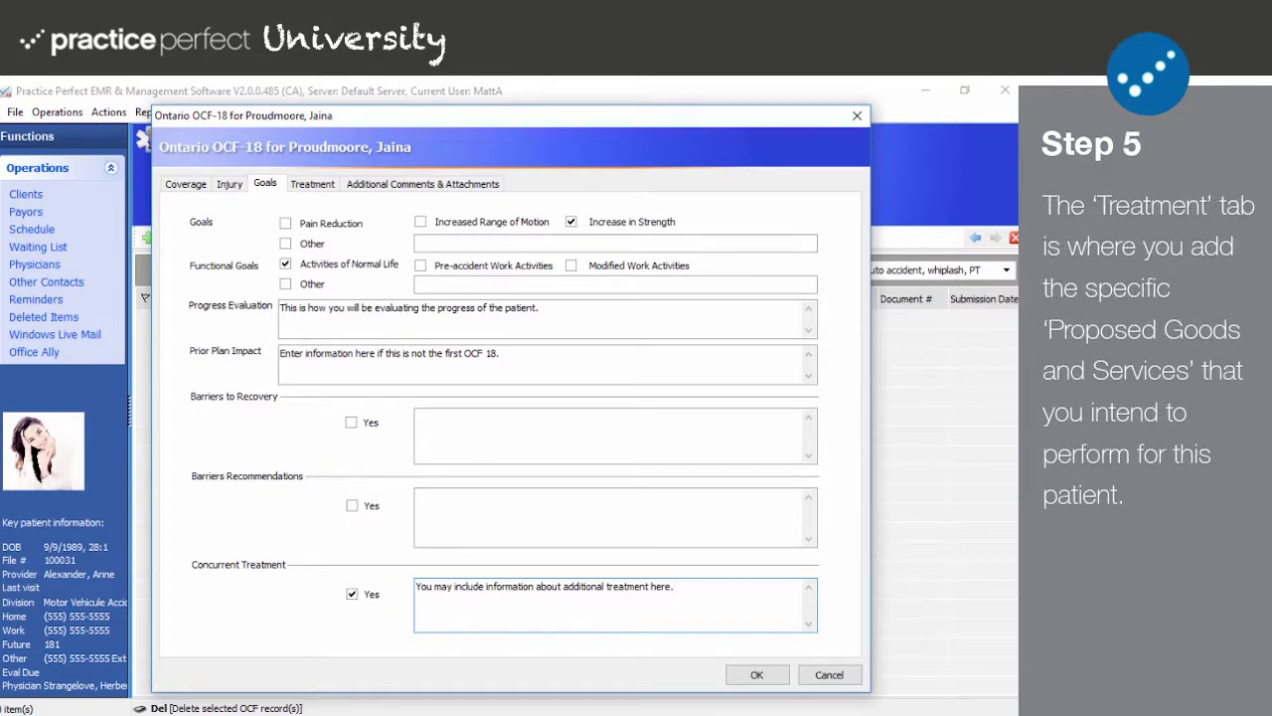
Add the Physical Rehabilitation fee code SZZPR to the treatment's Proposed Goods and Services with a volume of 1.
click(310, 184)
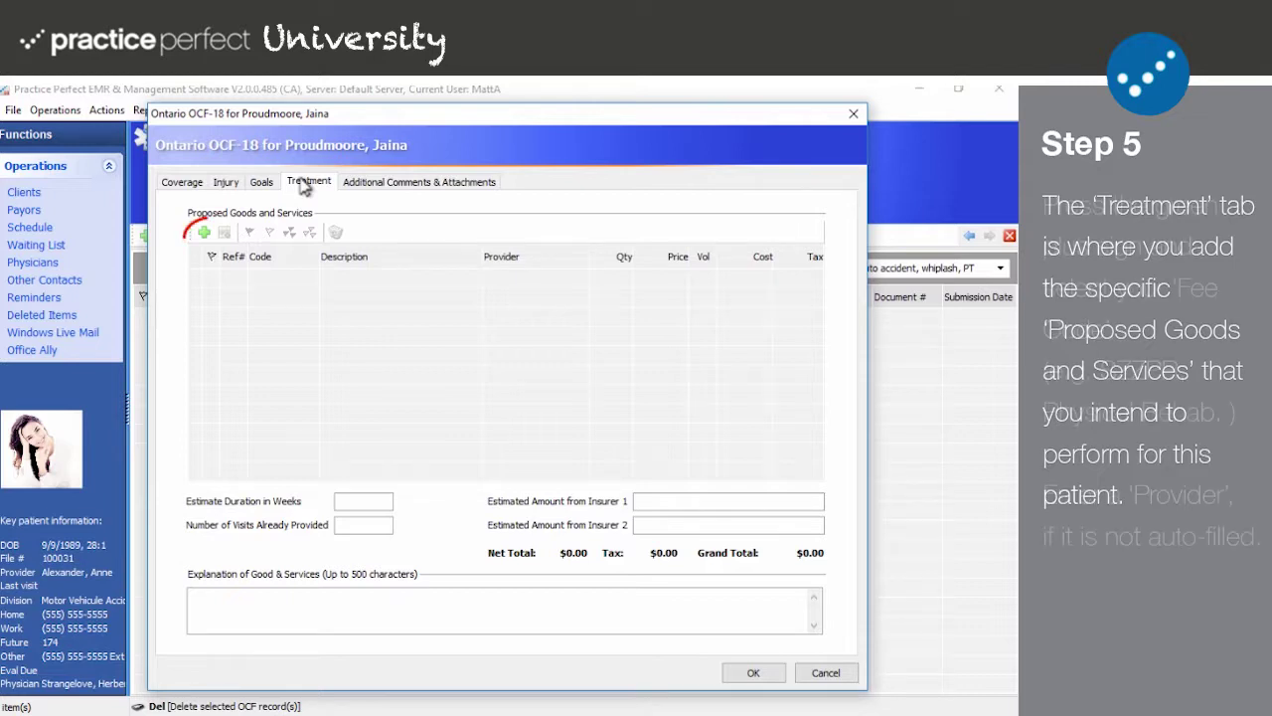
click(204, 233)
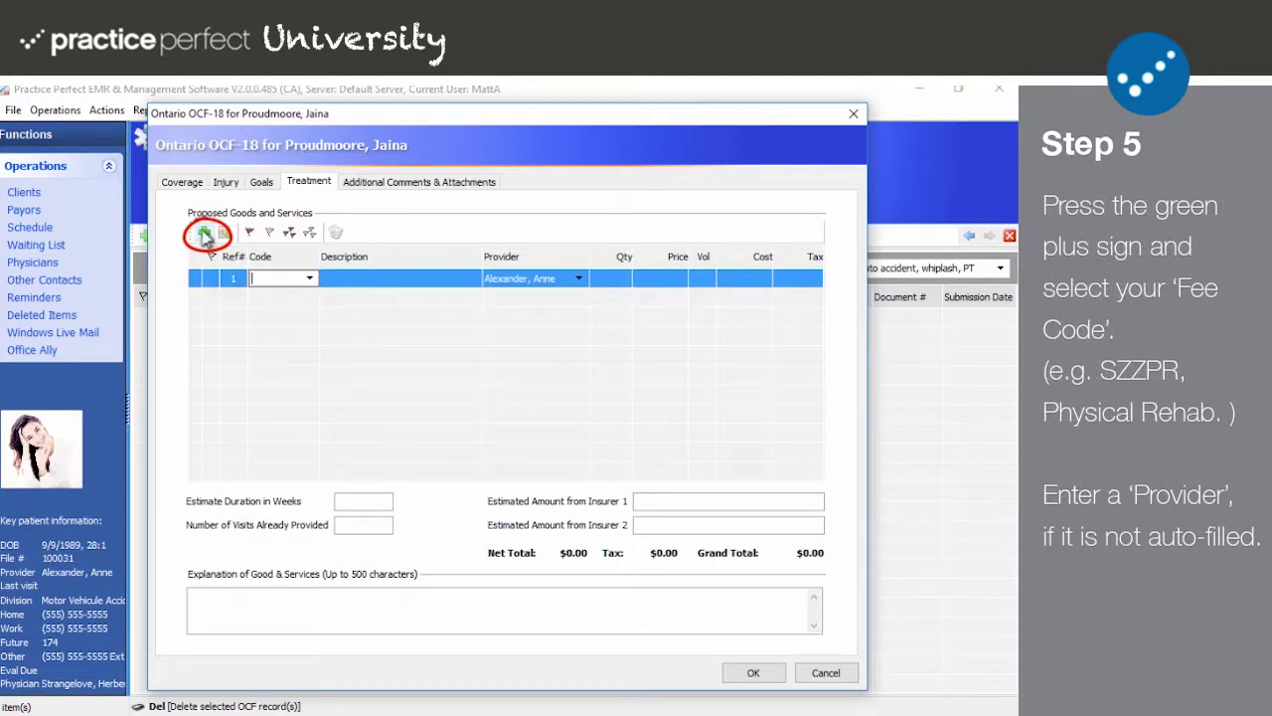
text(SZZPR)
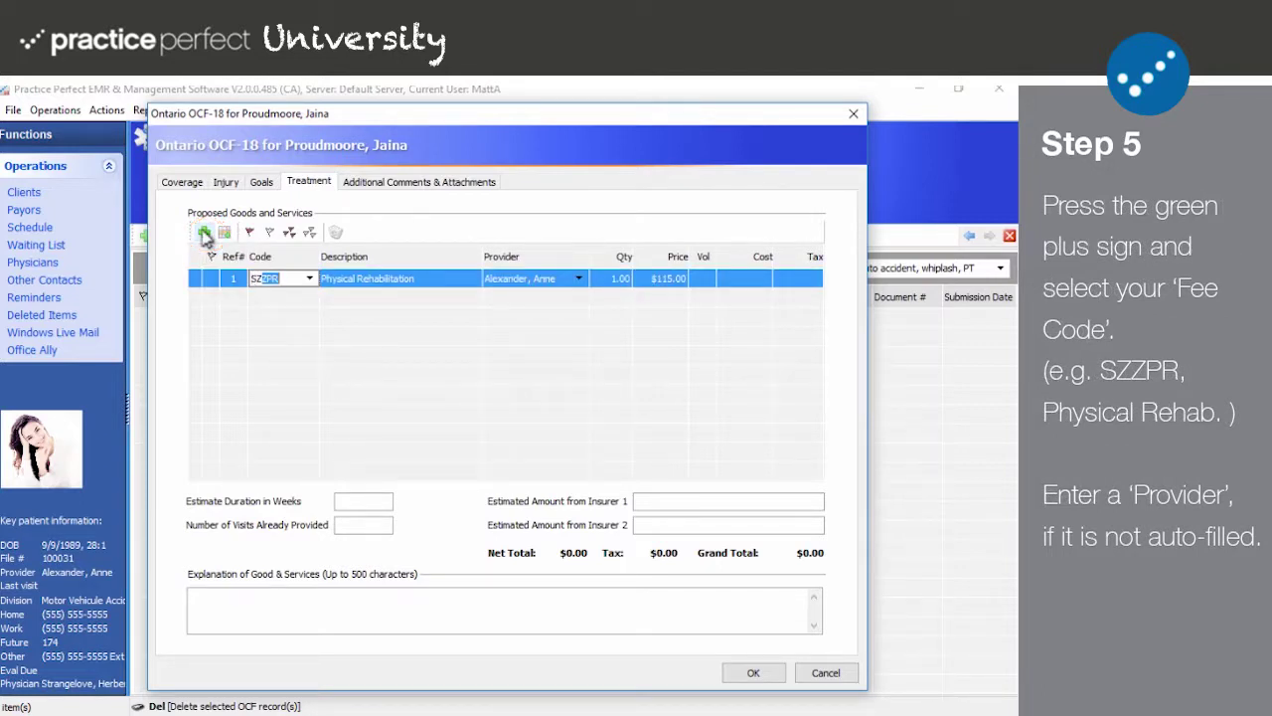
click(417, 280)
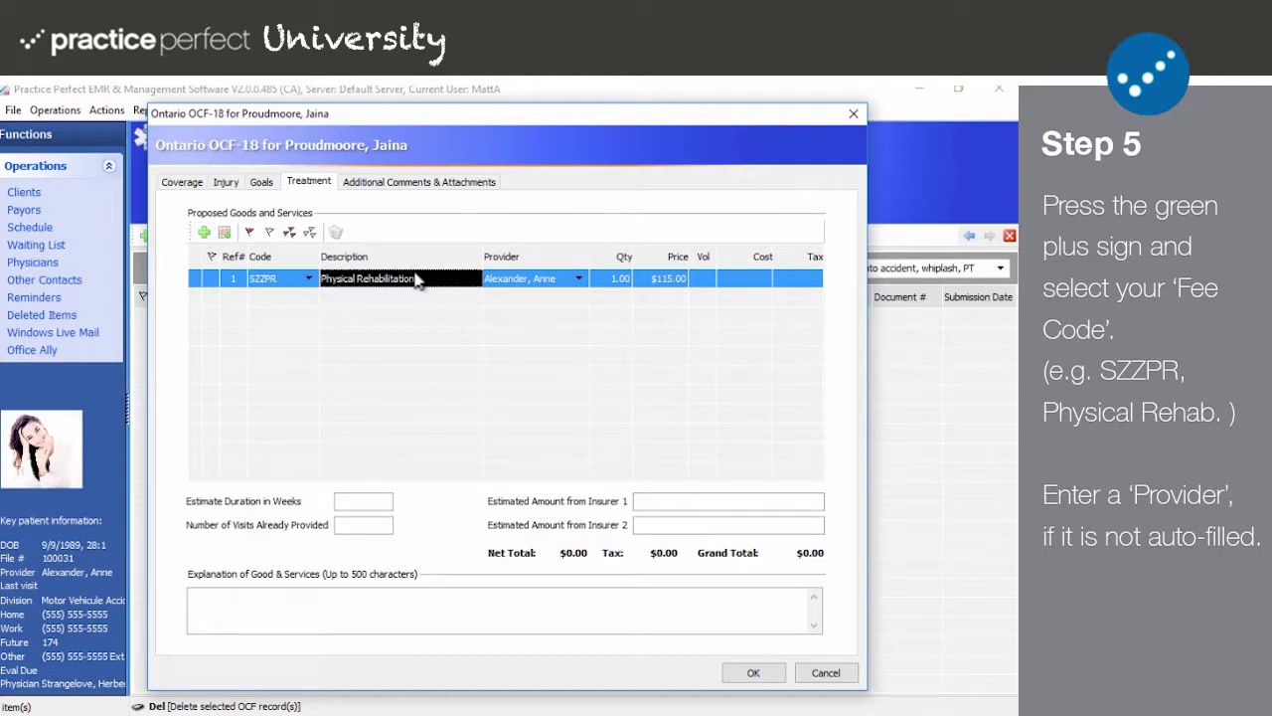
click(560, 283)
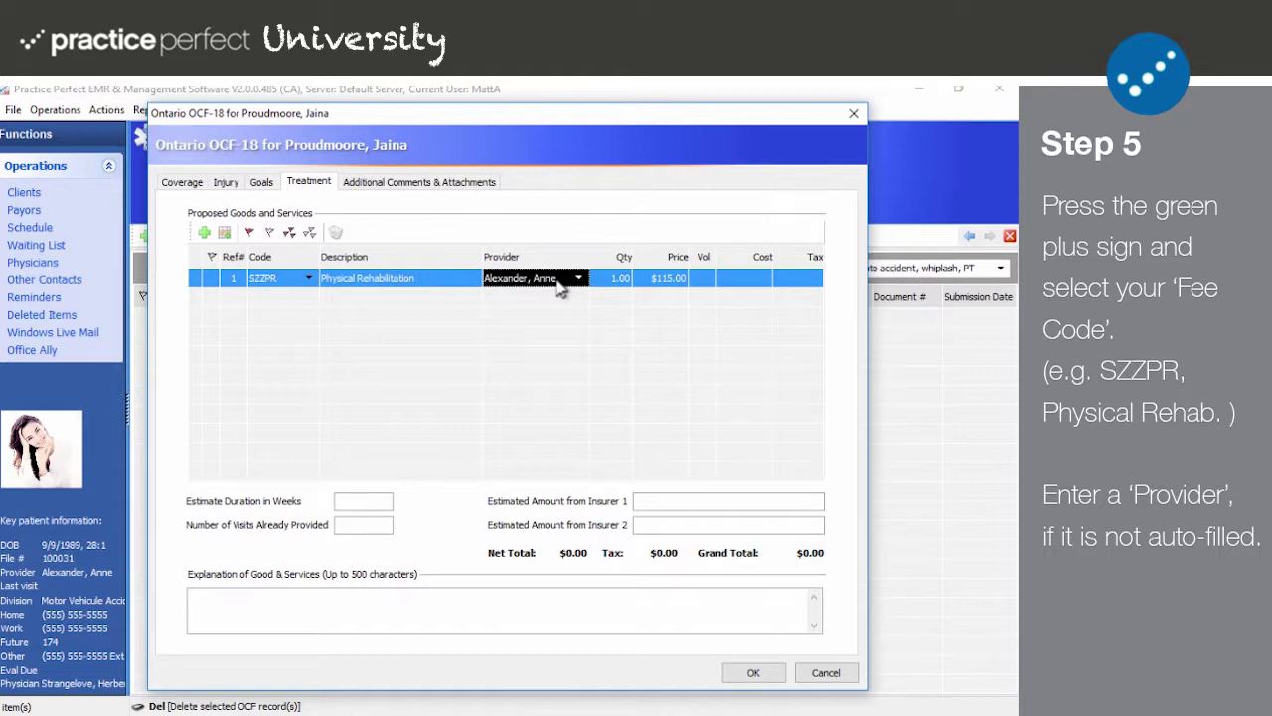
click(614, 279)
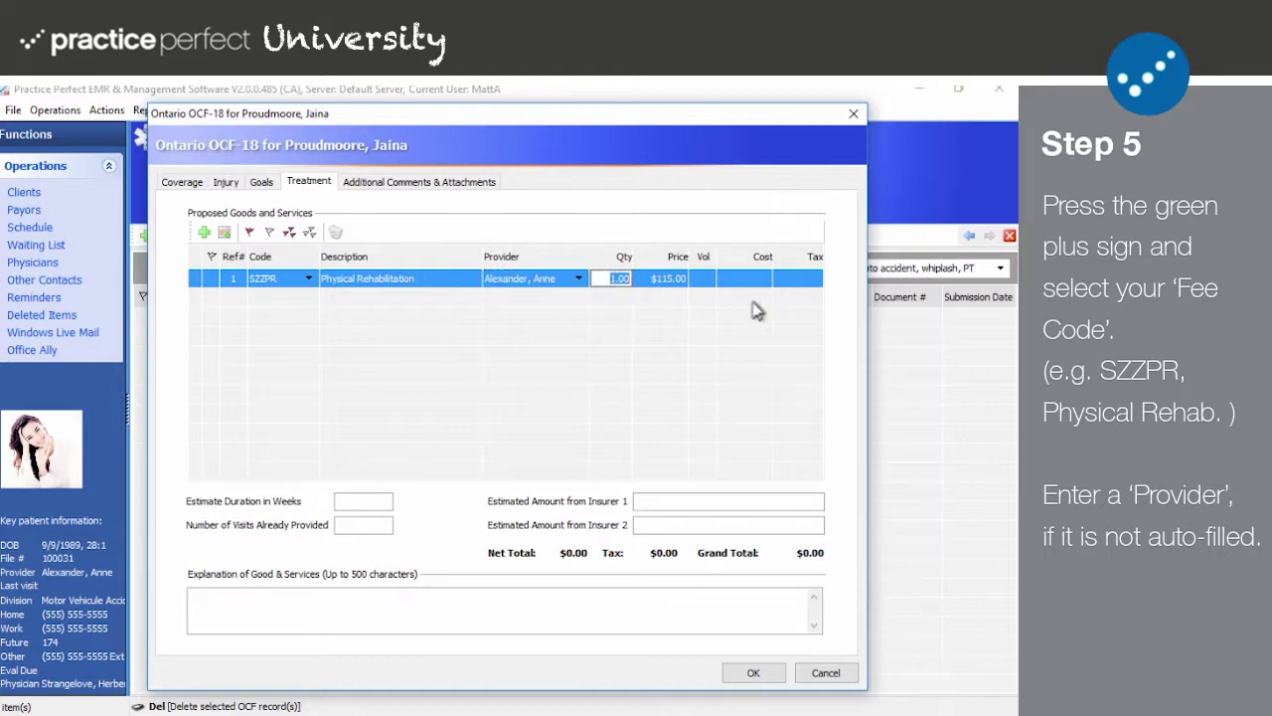
click(676, 283)
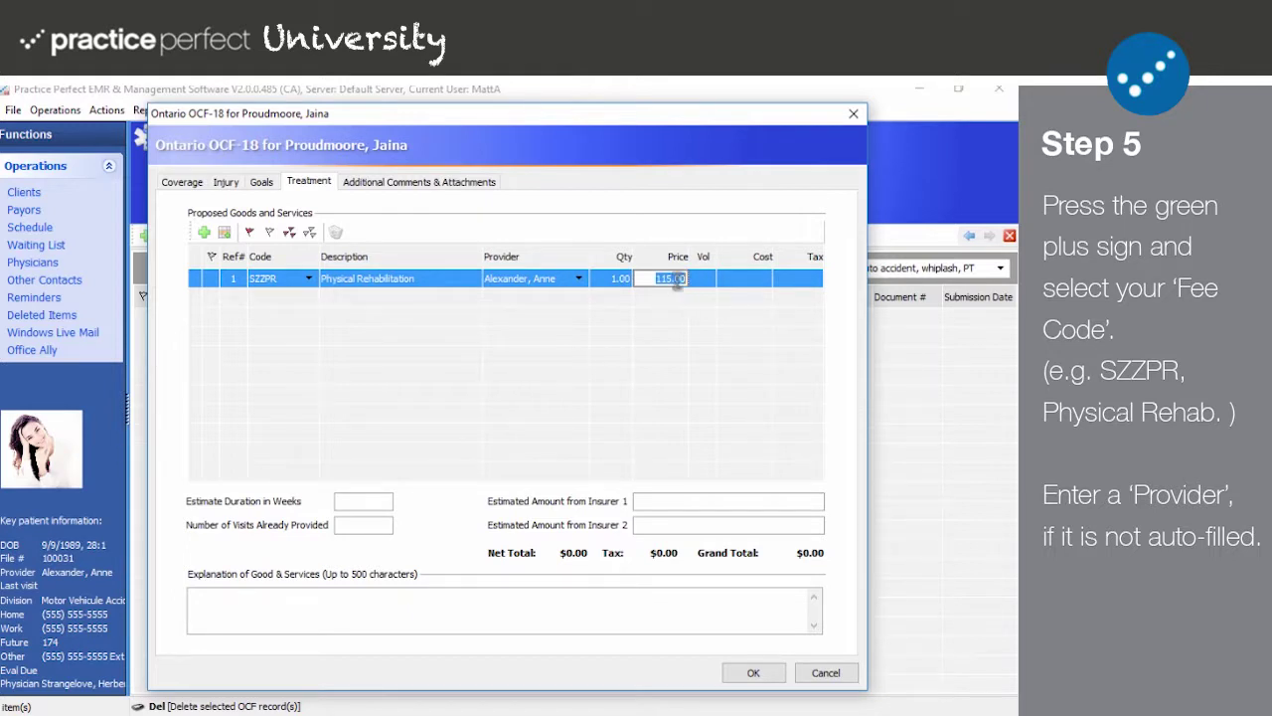
click(702, 282)
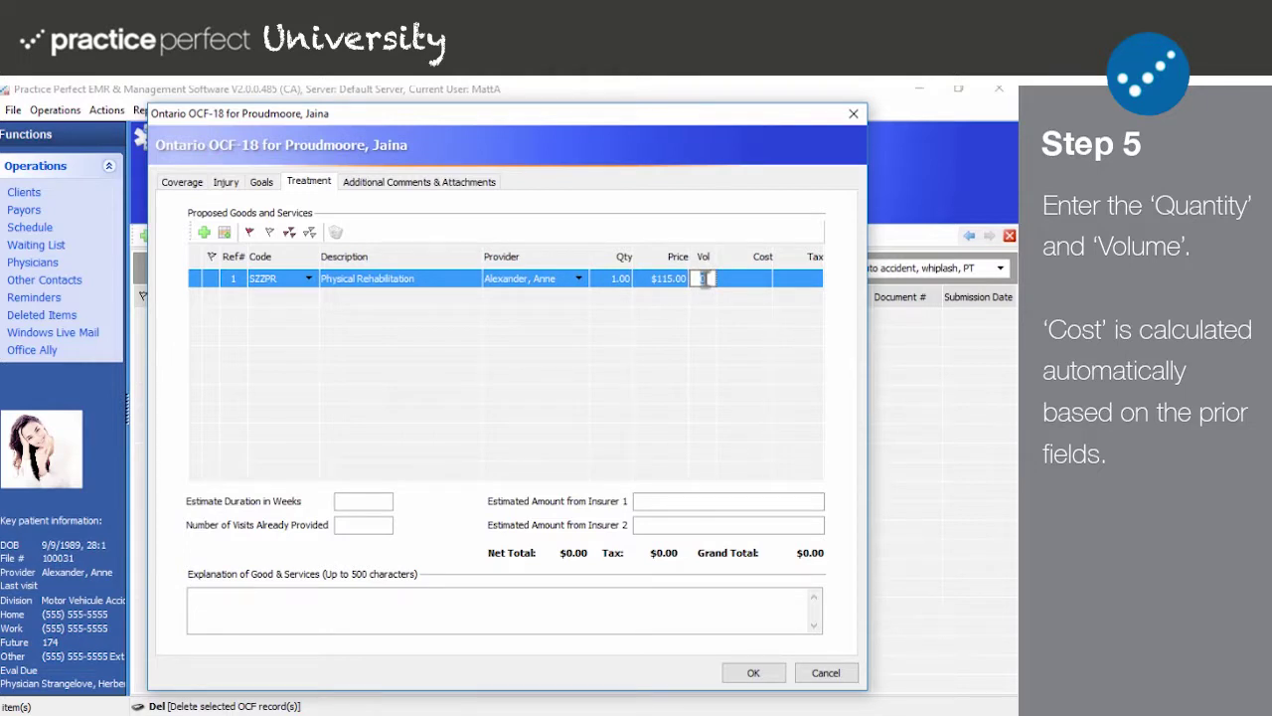
text(1)
click(813, 283)
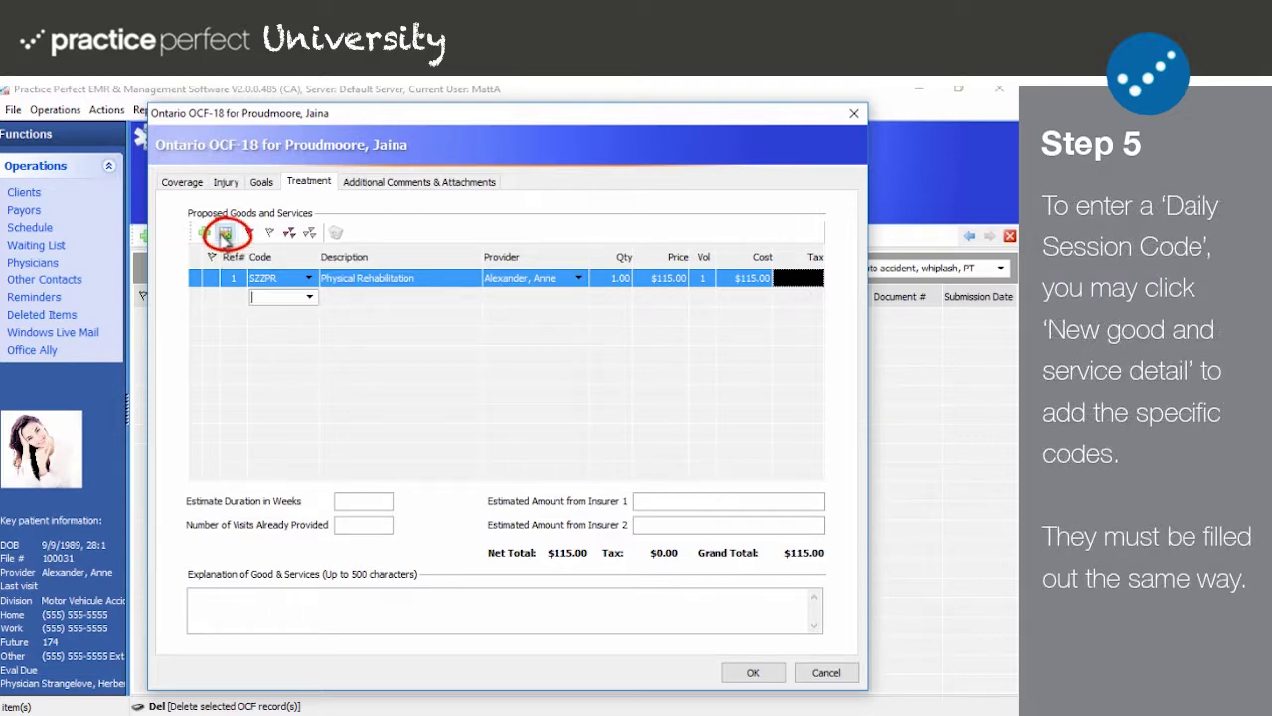
Add a service detail under the SZZPR item with code 1SC05 and a quantity of 5.
click(225, 235)
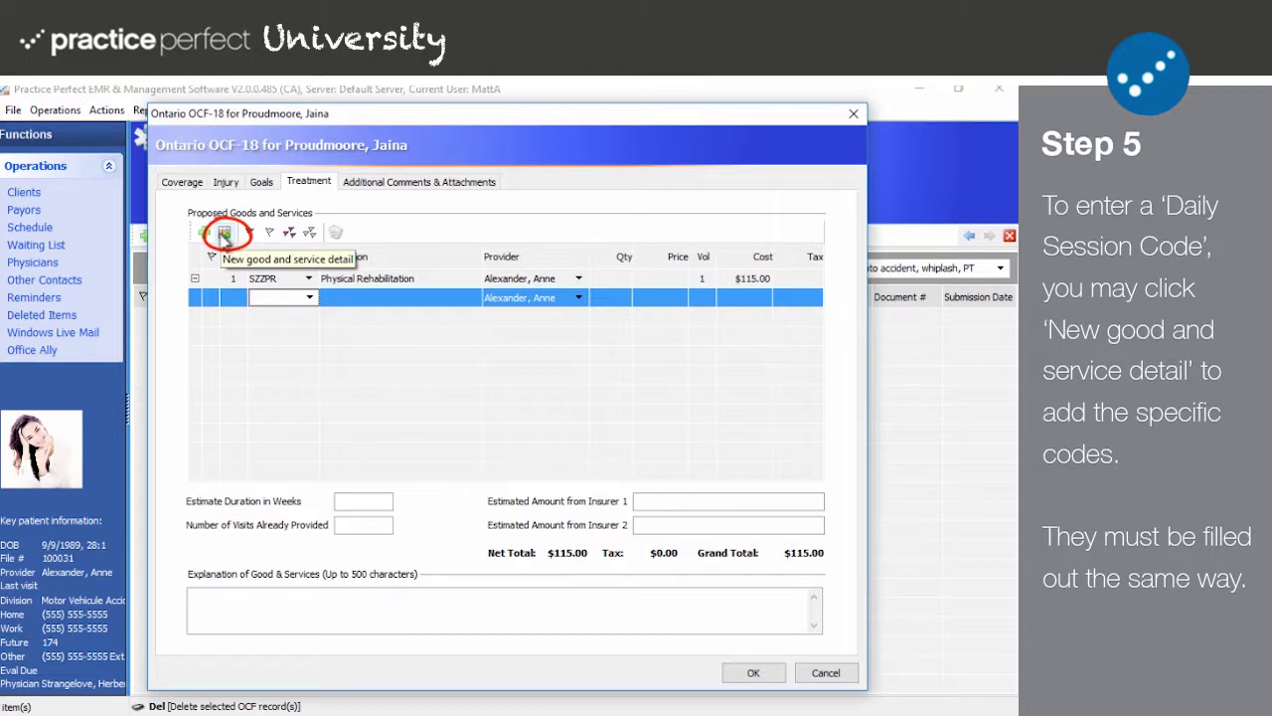
text(1SC05)
click(703, 298)
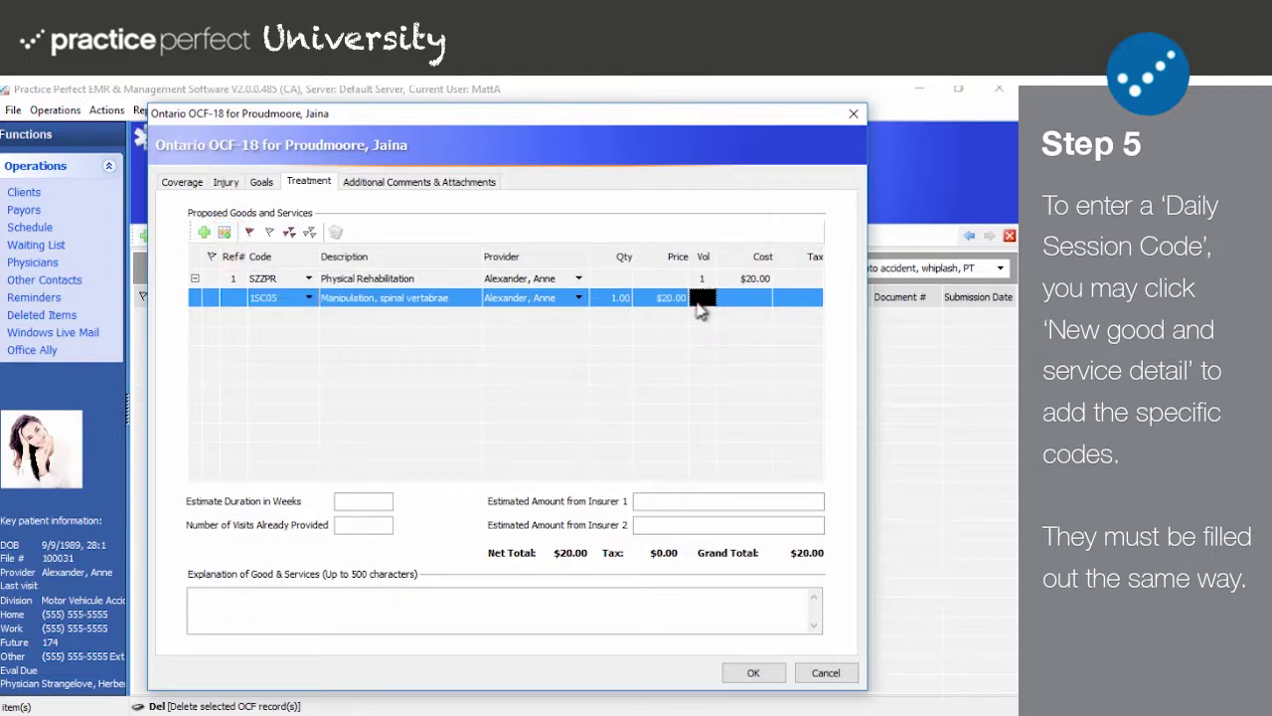
click(623, 298)
text(5)
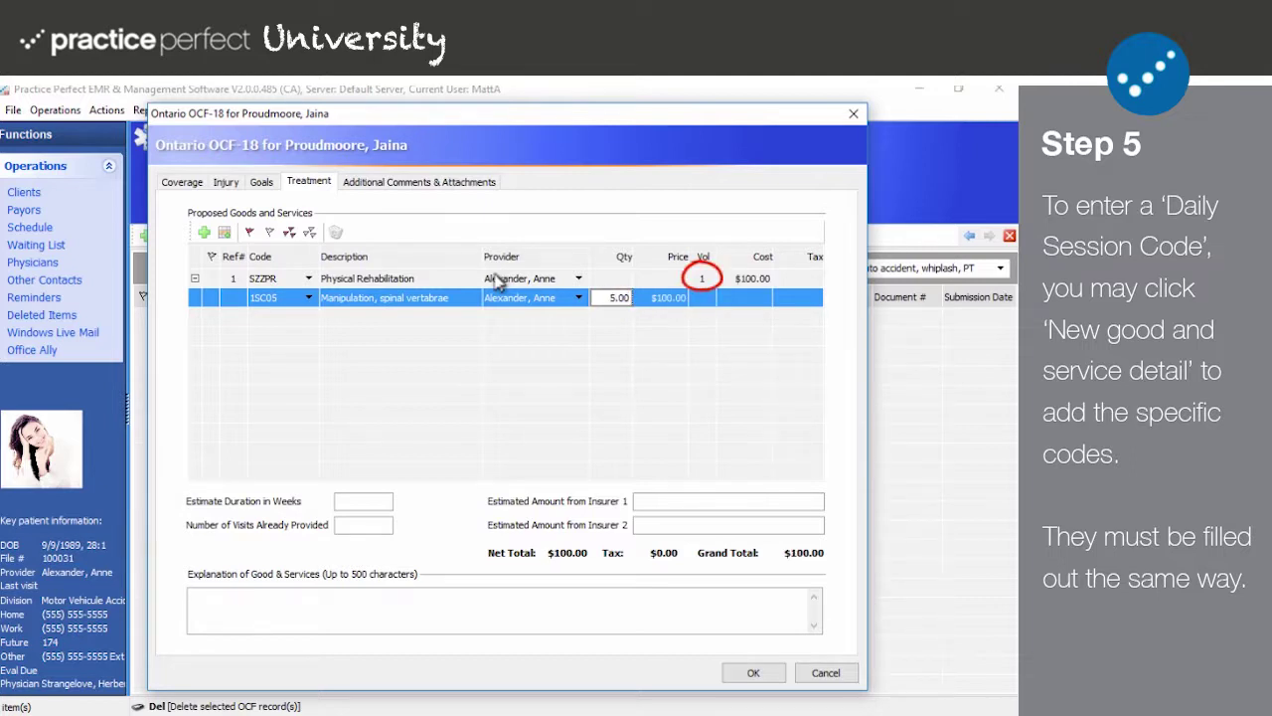
Add three more service details under the SZZPR item with codes 1ZX12, 1ZZ03 and 2SC08.
click(226, 235)
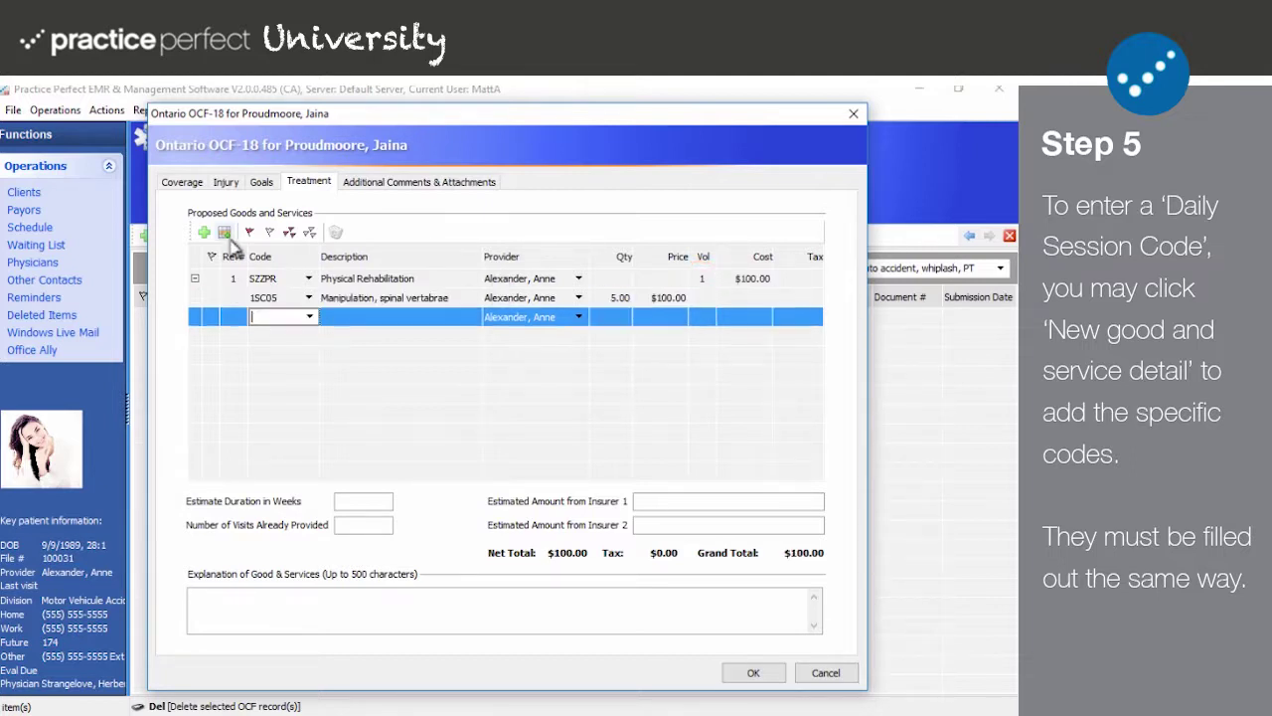
text(1ZX12)
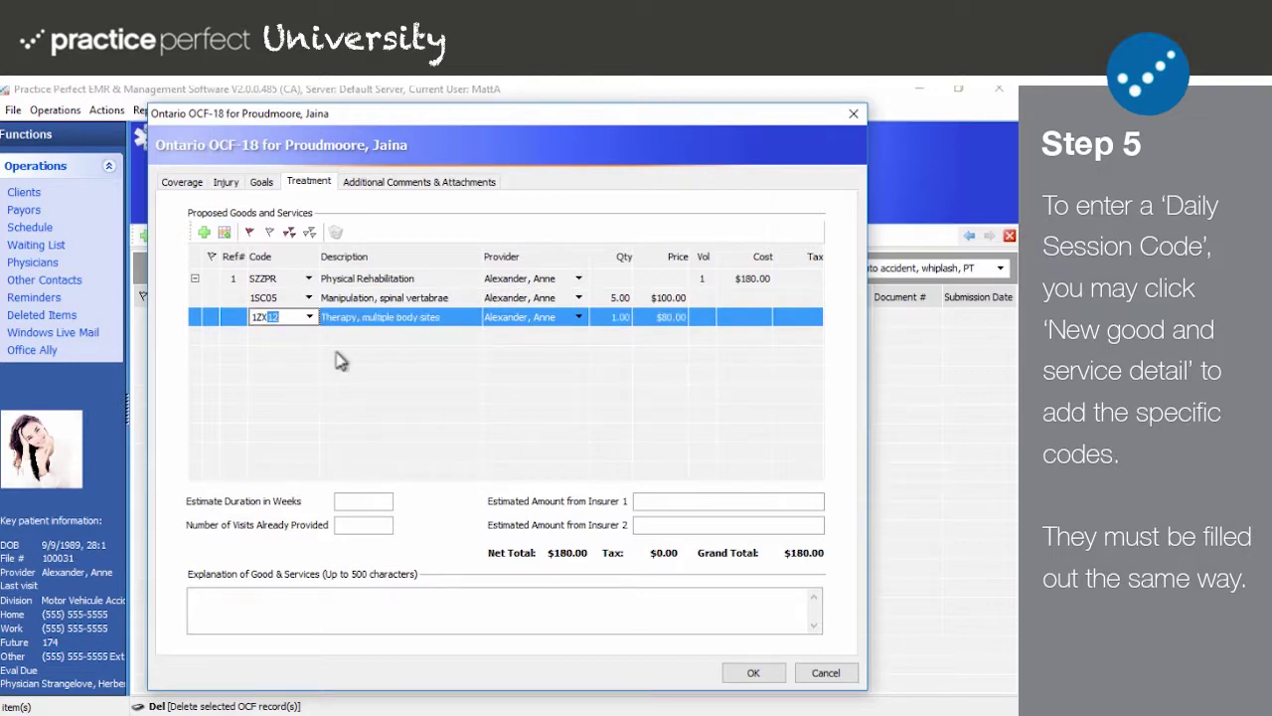
click(226, 235)
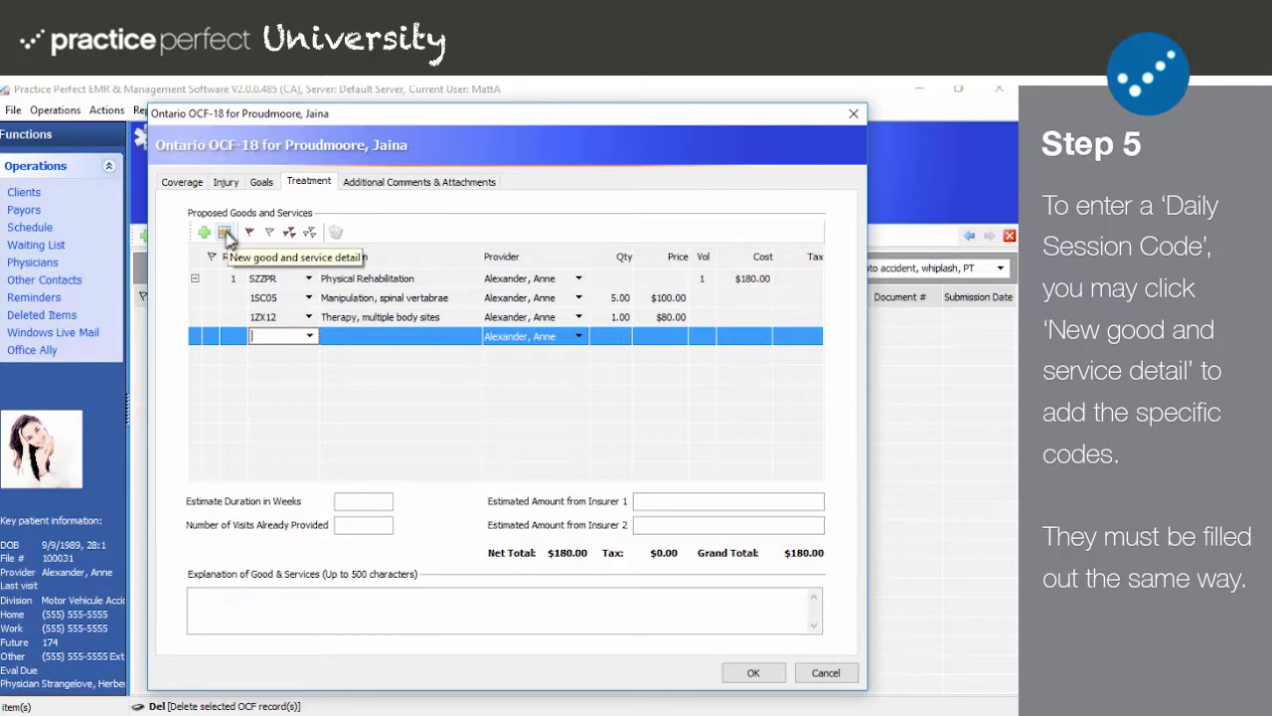
text(1ZZ03)
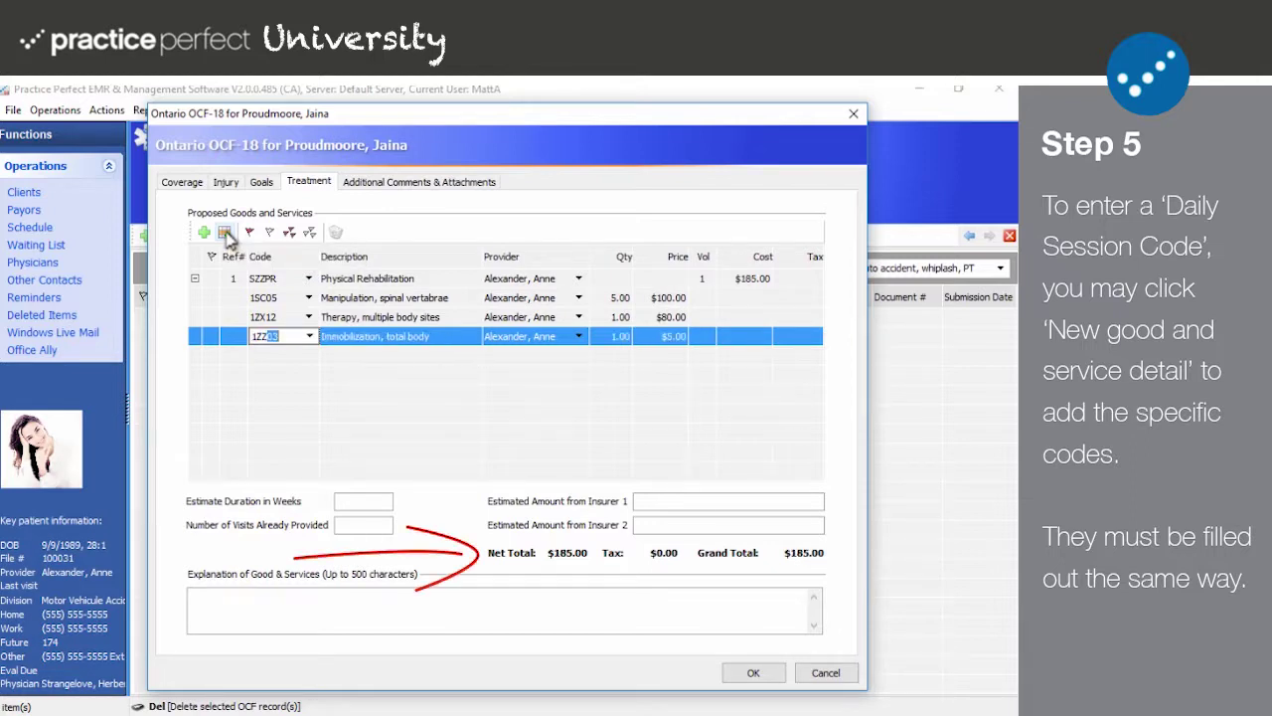
click(225, 234)
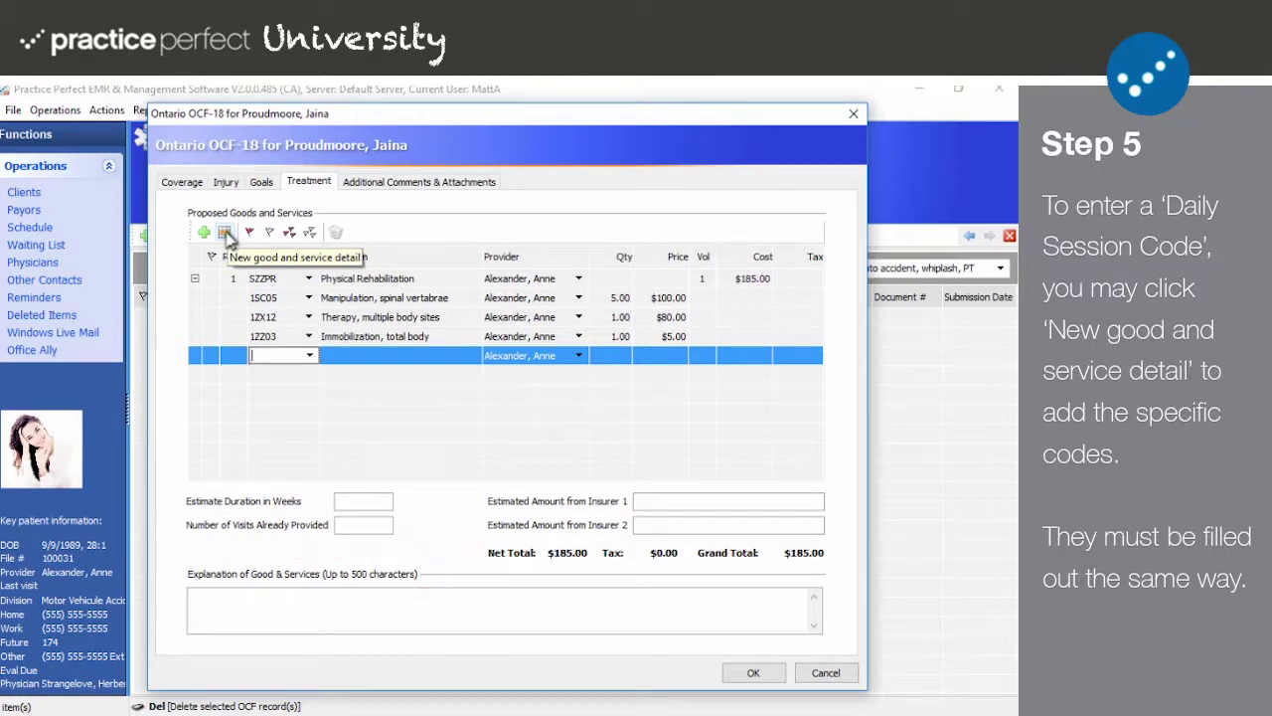
text(2SC08)
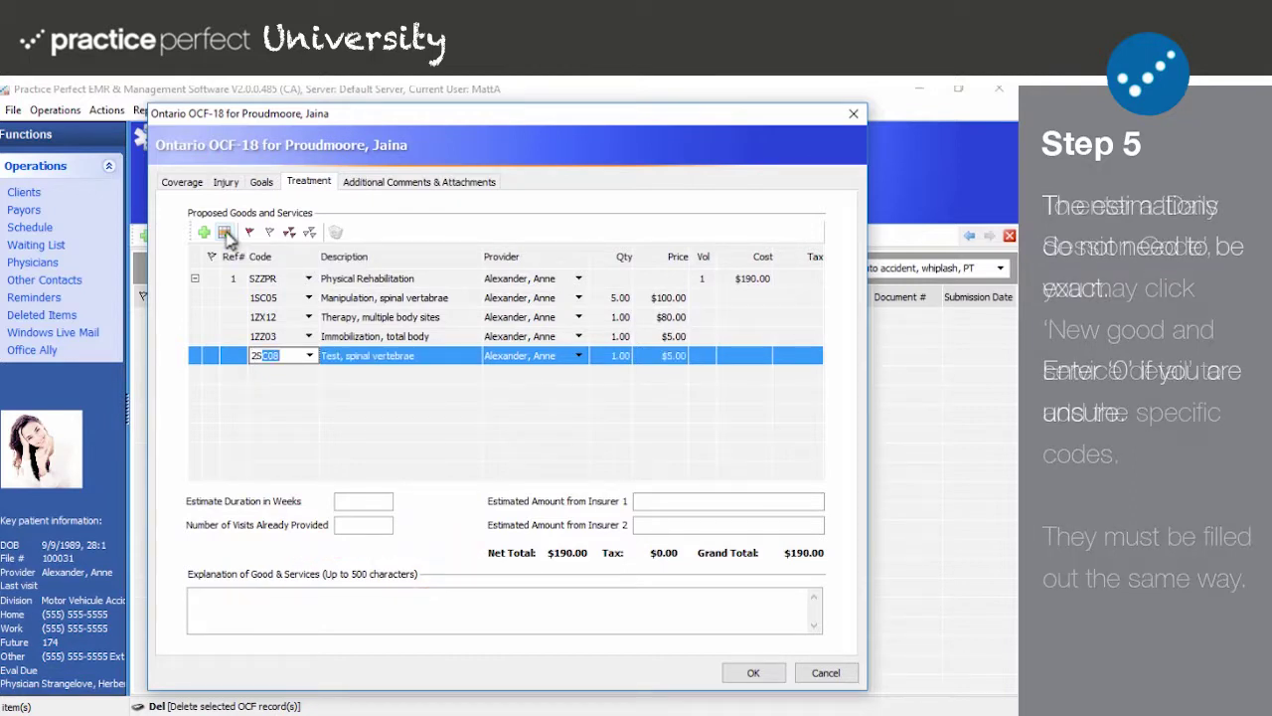
key(Tab)
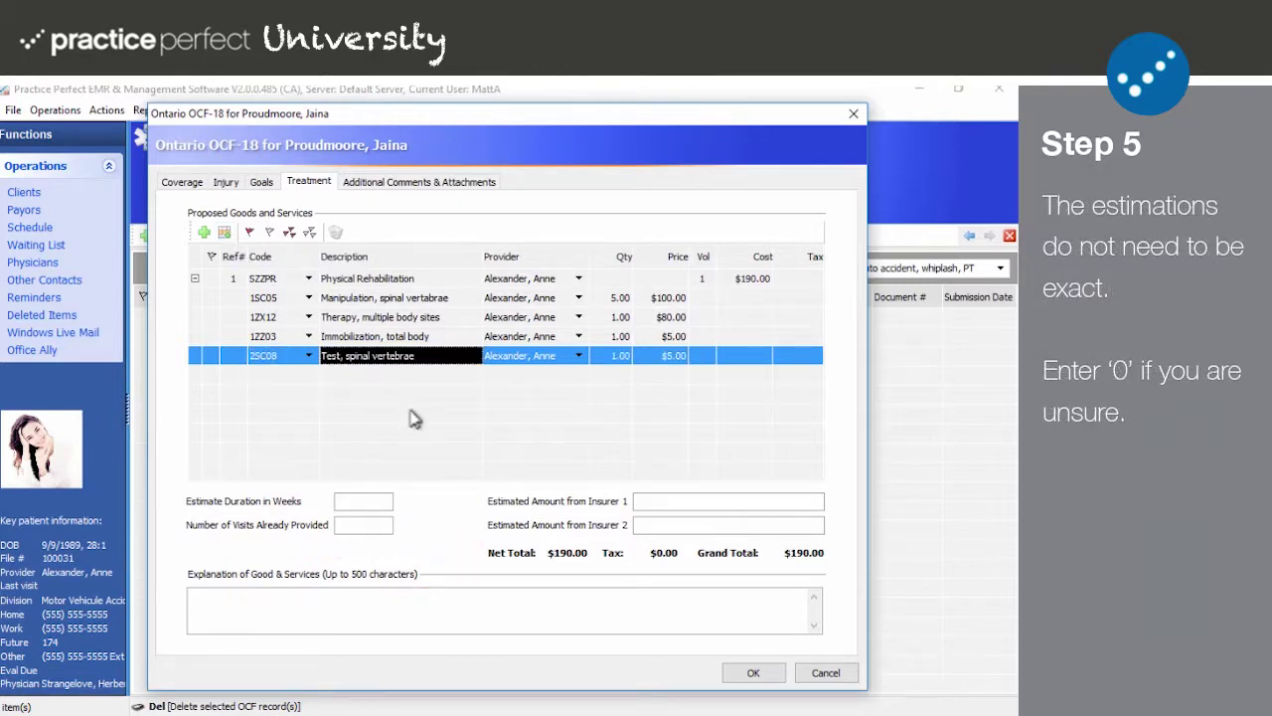
Set the estimated duration to 4 weeks, and the visits already provided and both insurers' estimated amounts to 0.
click(378, 500)
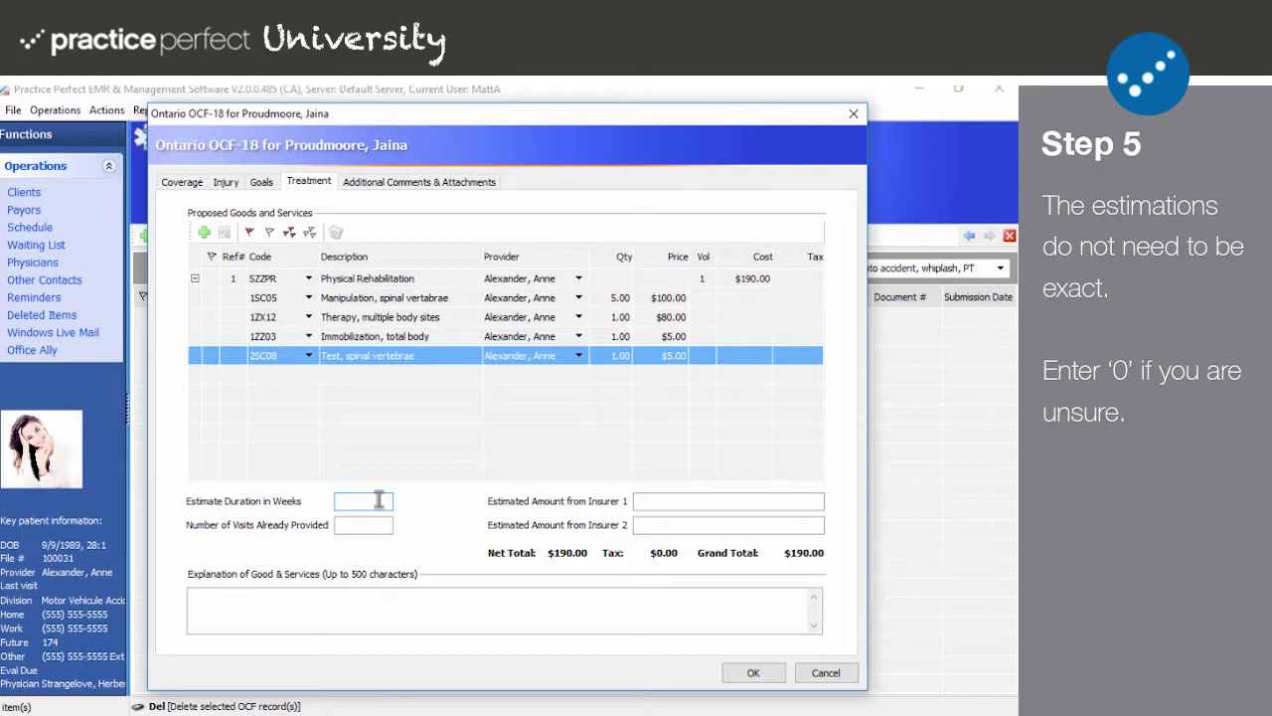
text(4)
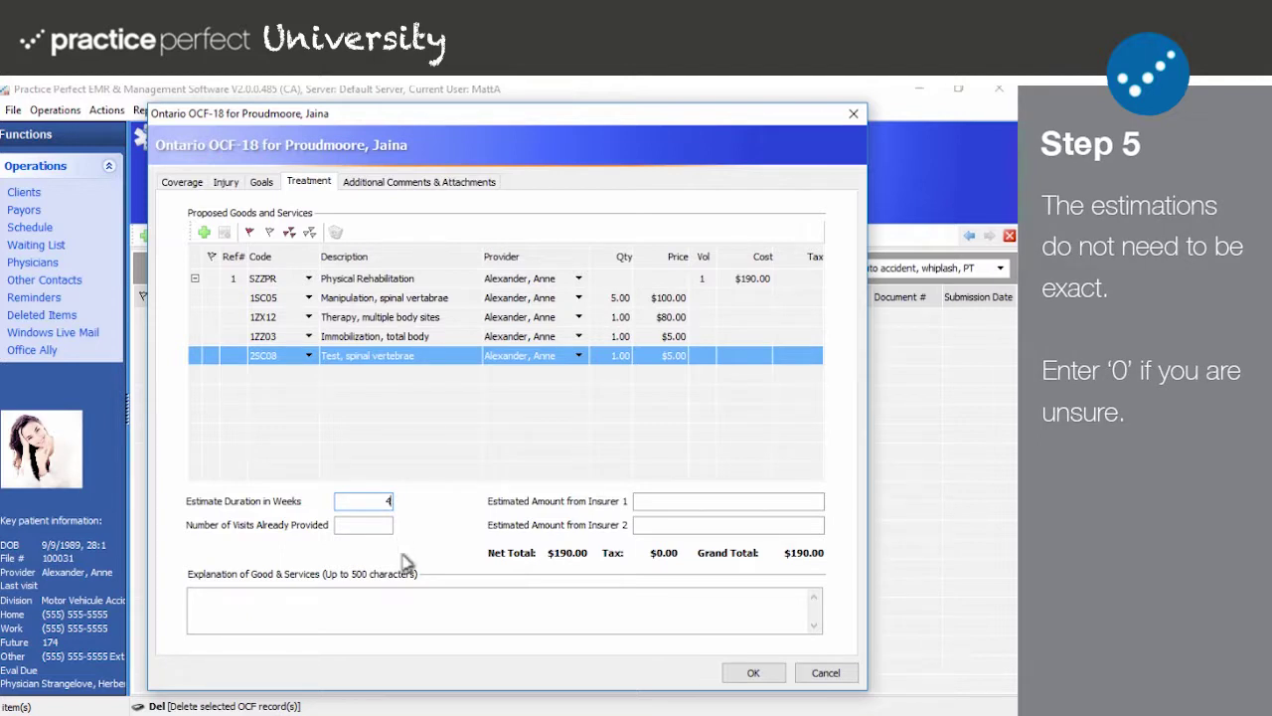
click(388, 526)
text(0)
click(651, 500)
text(0)
click(665, 524)
text(0)
click(611, 616)
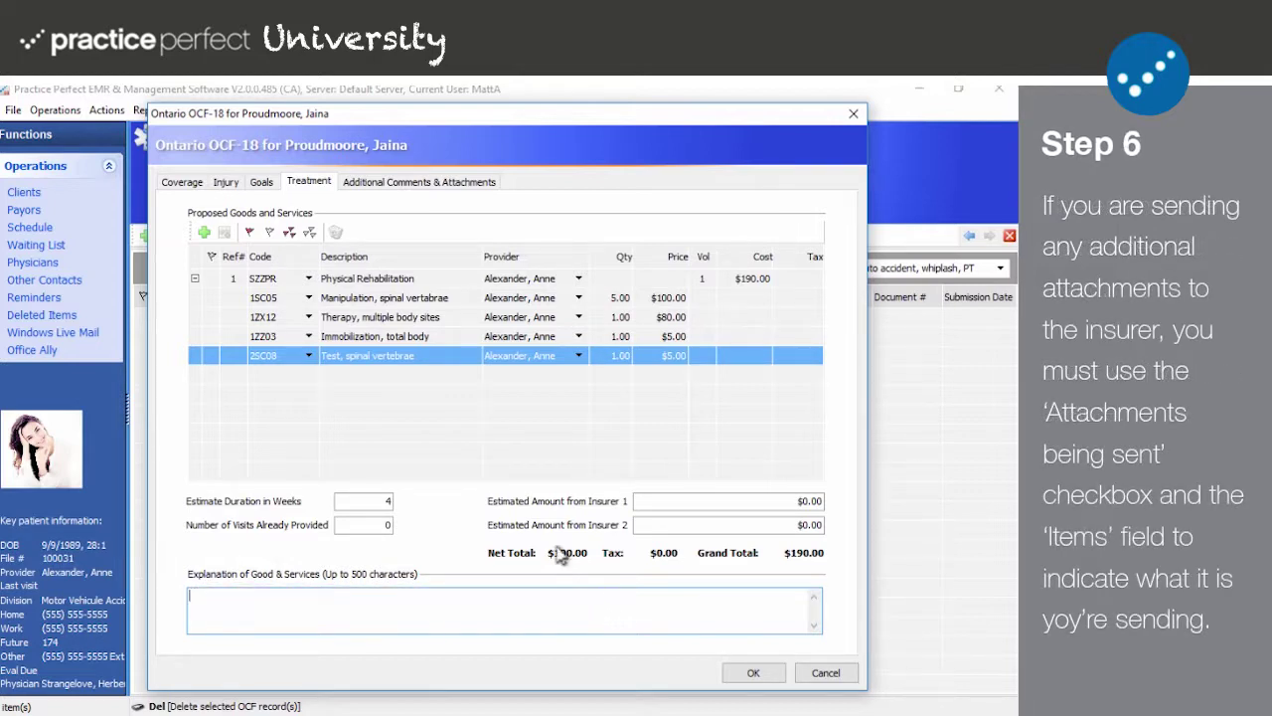
Indicate in the additional comments section that attachments are being sent, with 1 item.
click(430, 182)
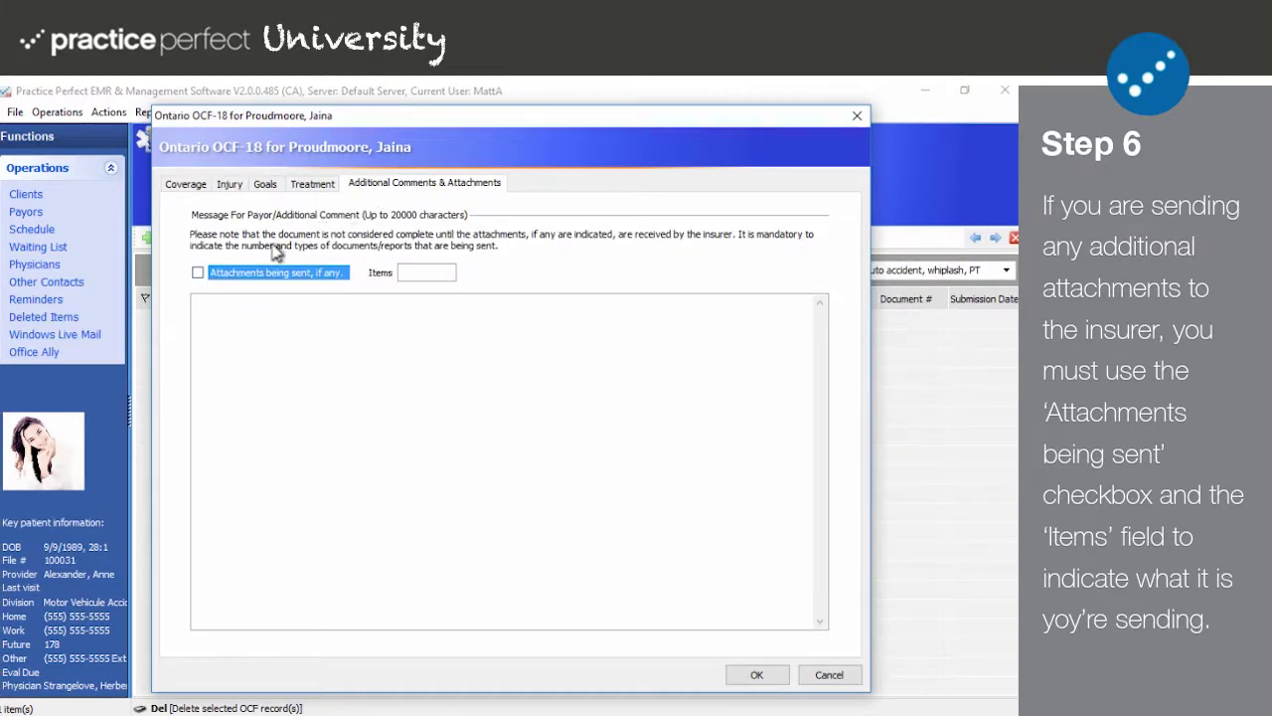
click(275, 365)
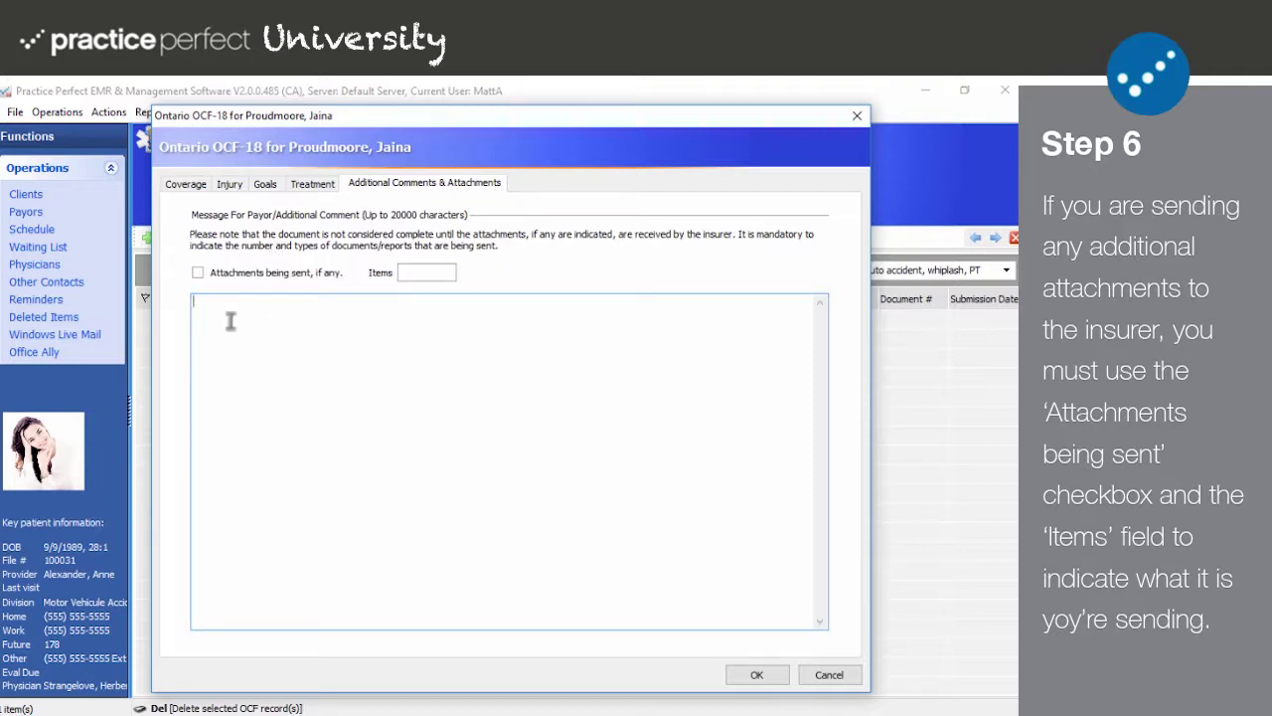
click(198, 273)
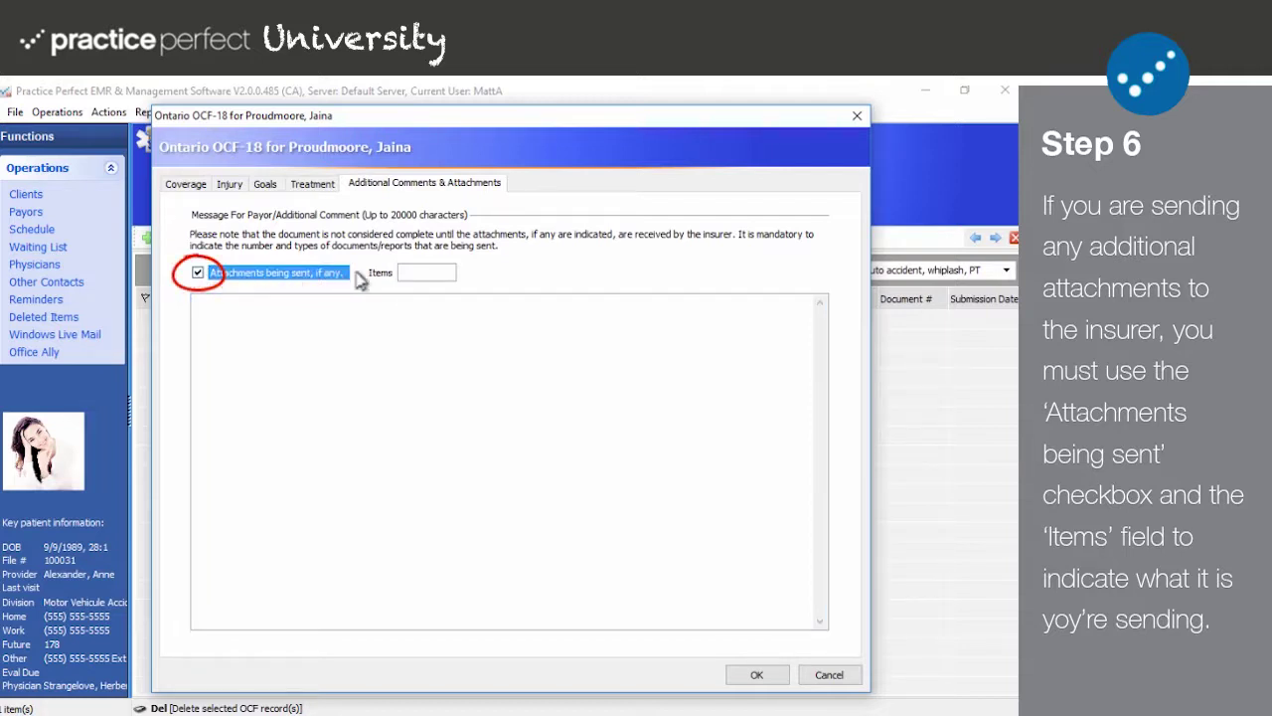
click(412, 273)
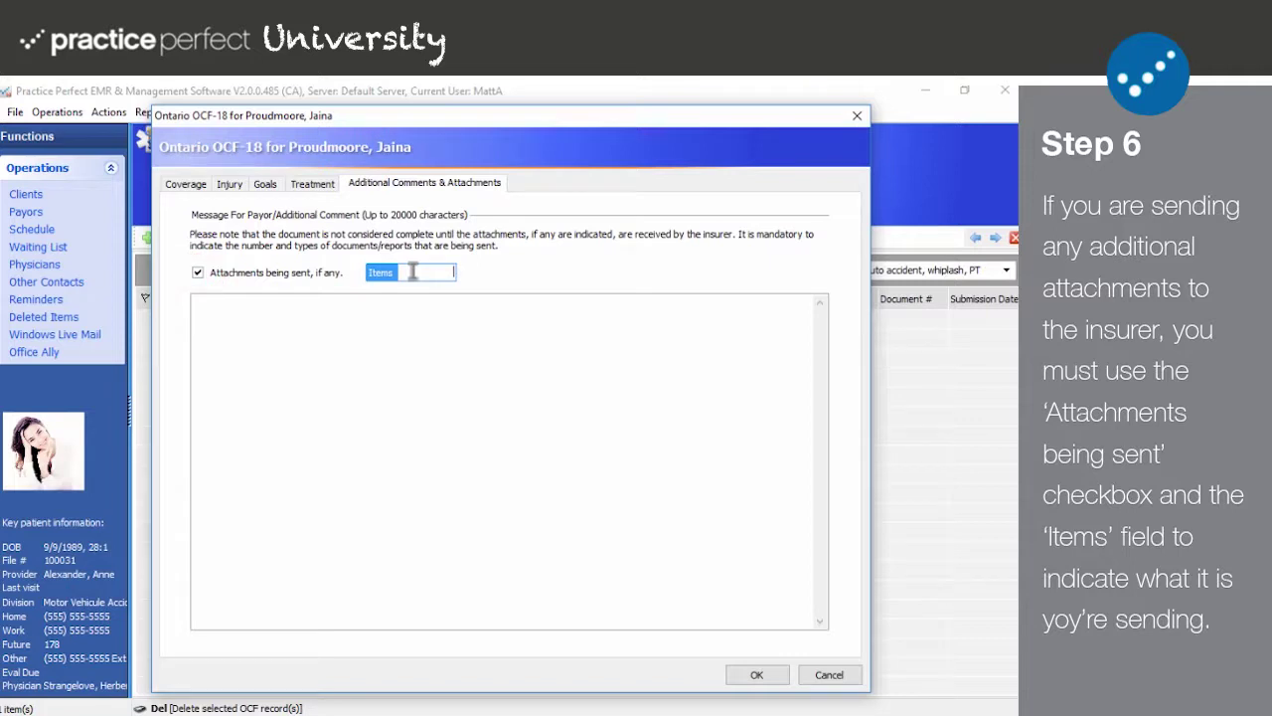
text(1)
Enter the payor message "We are sending you an ultrasound of the patient." and save the OCF-18 form.
click(408, 307)
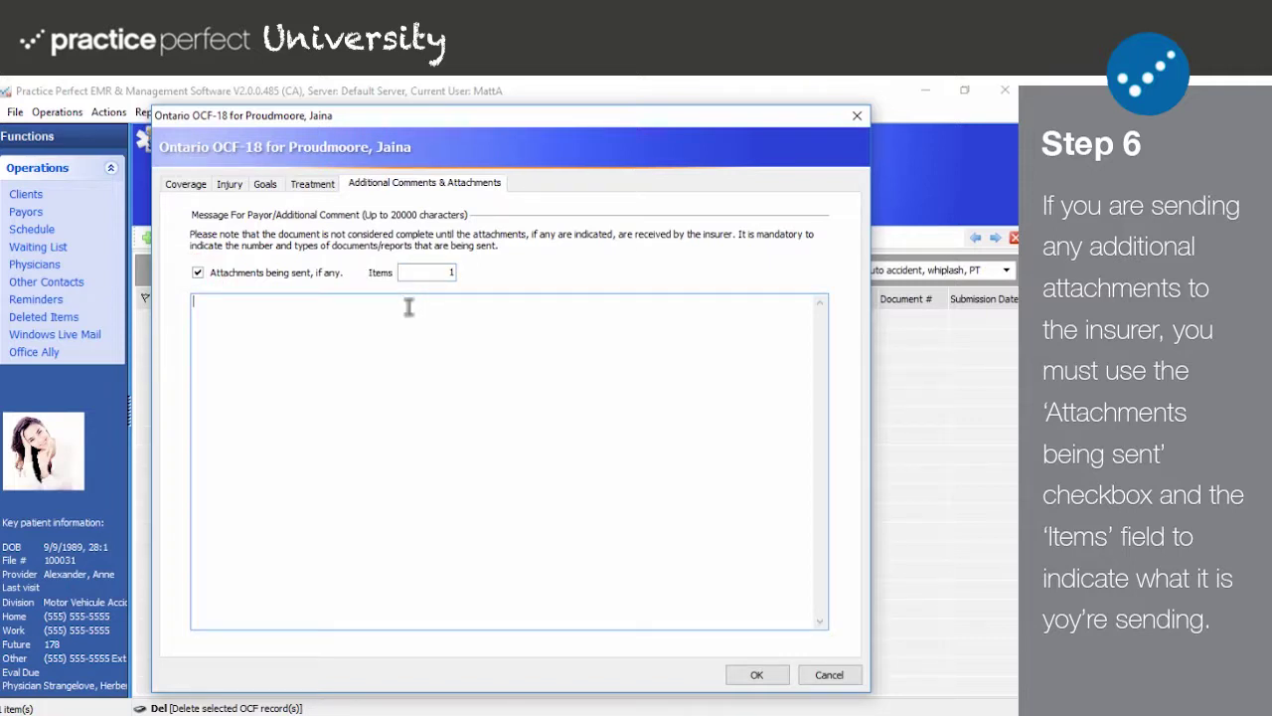
text(We are sending you an ultrasound )
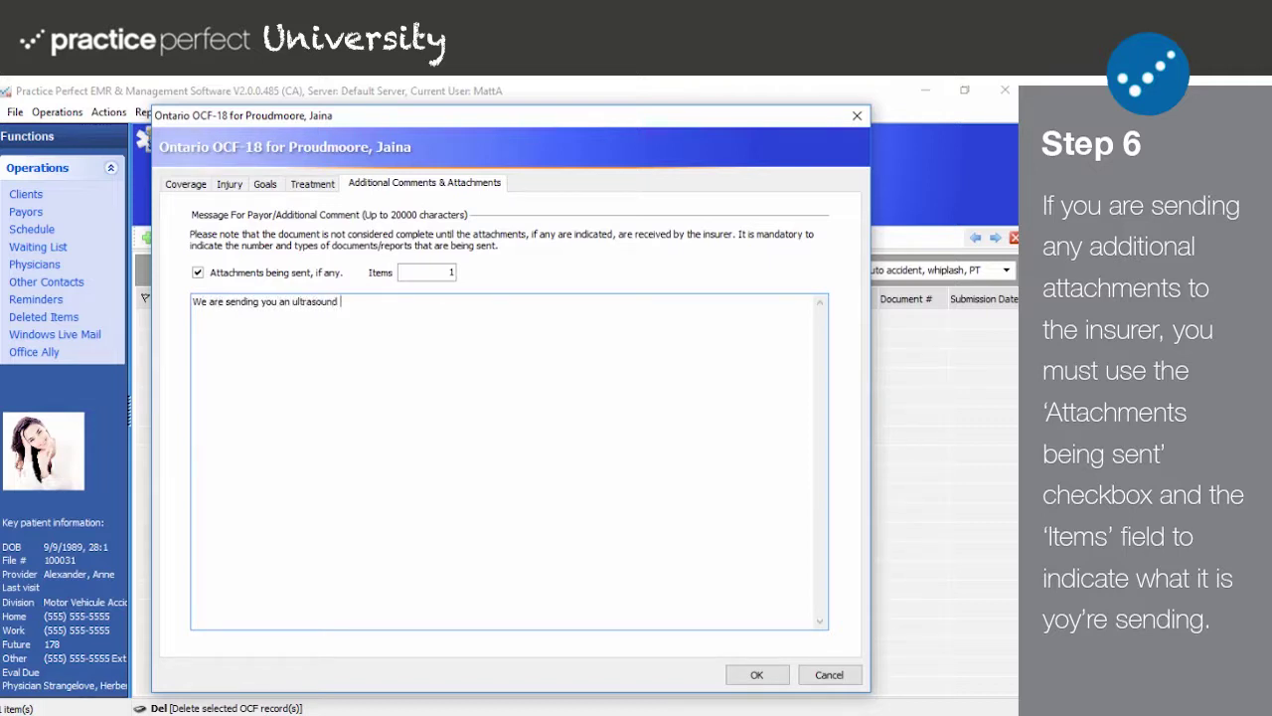
text(of the patient.)
click(754, 676)
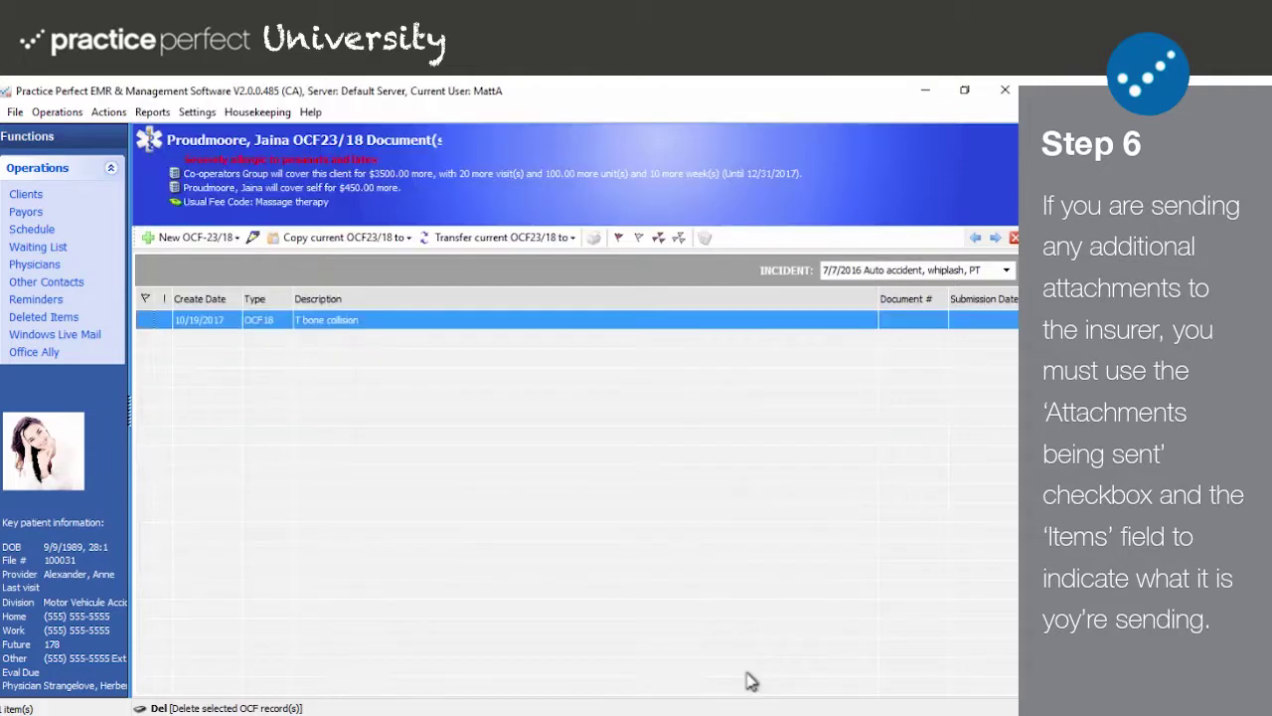